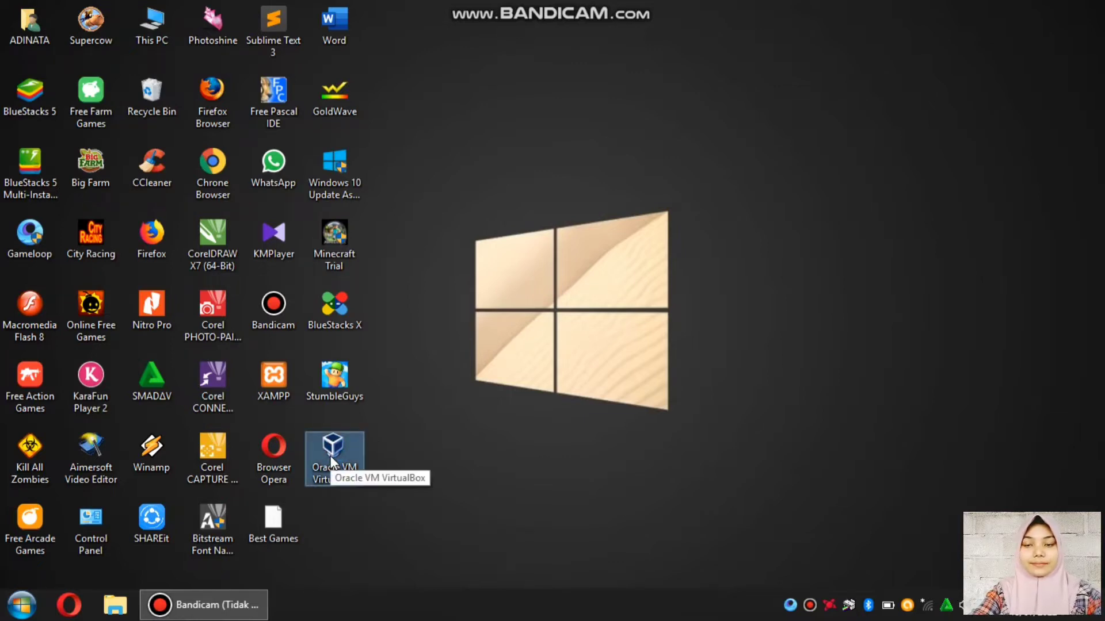
- Launch Oracle VM VirtualBox and start a new virtual machine named "Windows 10 64 bit"
{"action": "double_click", "coordinate": [331, 456]}
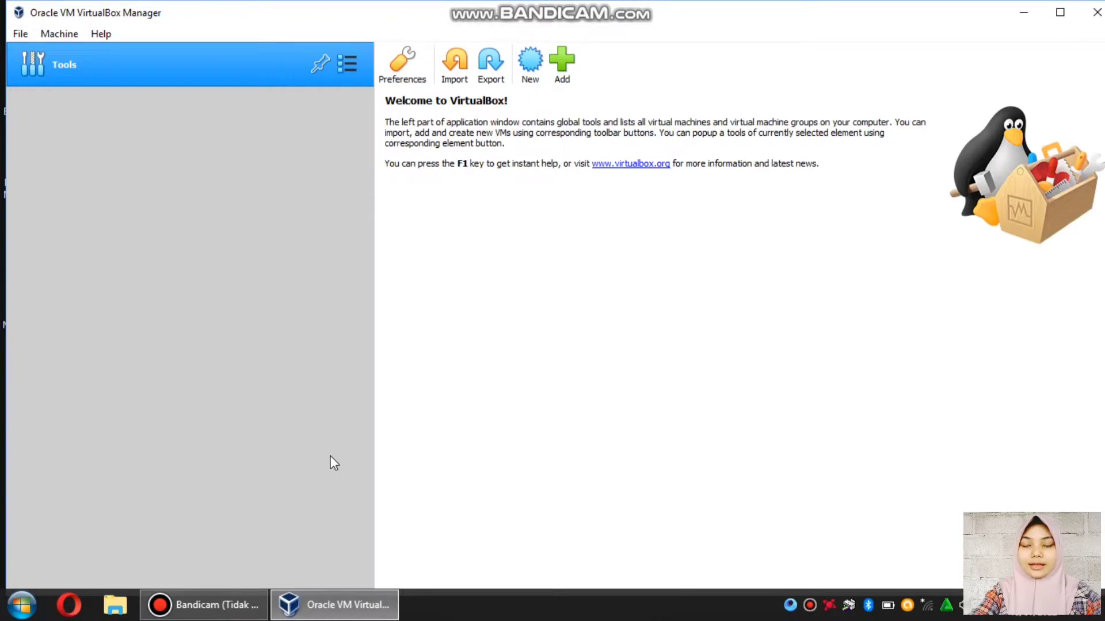
{"action": "left_click", "coordinate": [531, 73]}
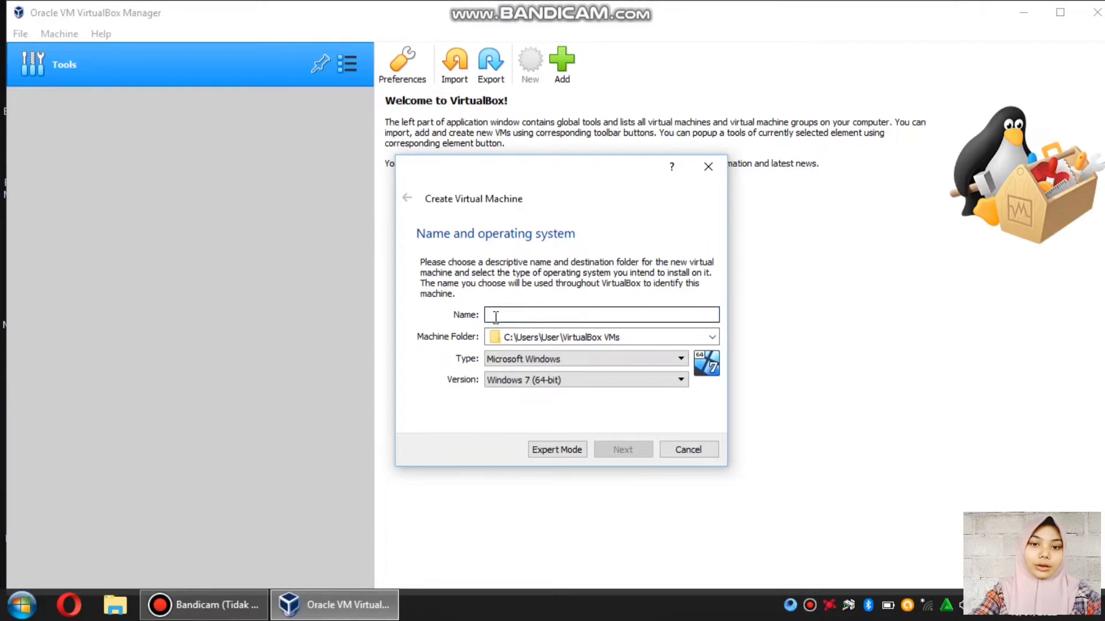
{"action": "type", "text": "W"}
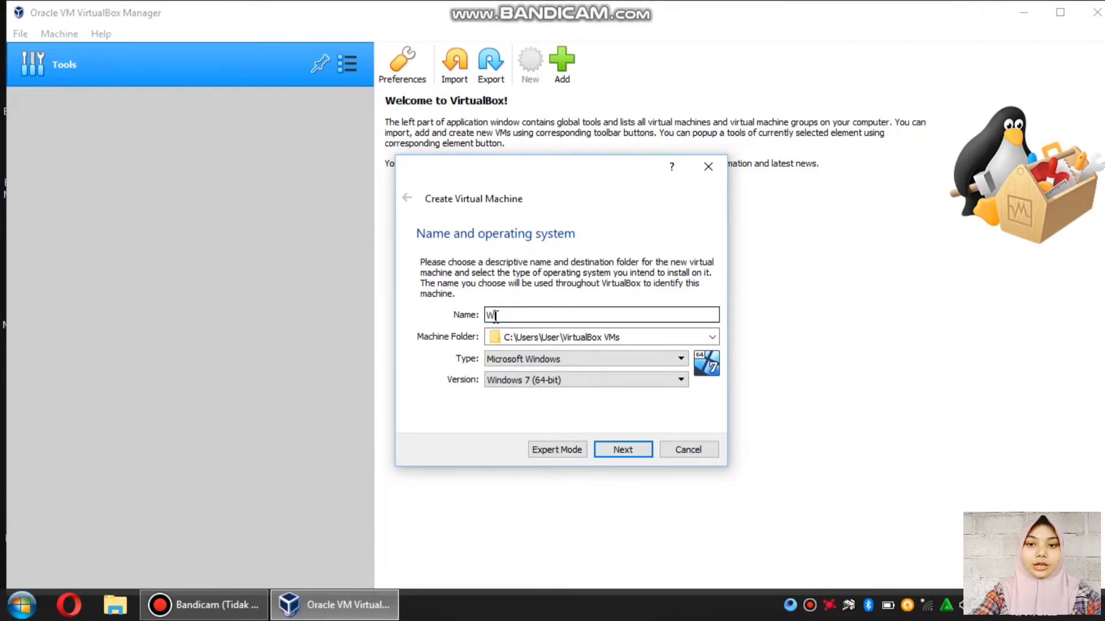
{"action": "type", "text": "indows"}
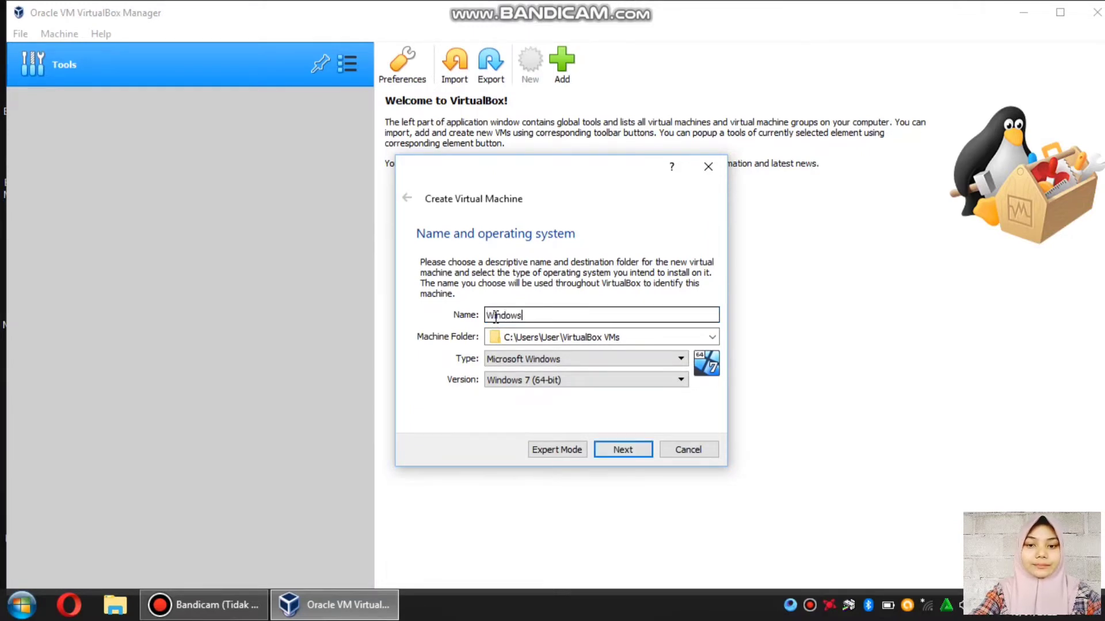
{"action": "type", "text": " 10 6"}
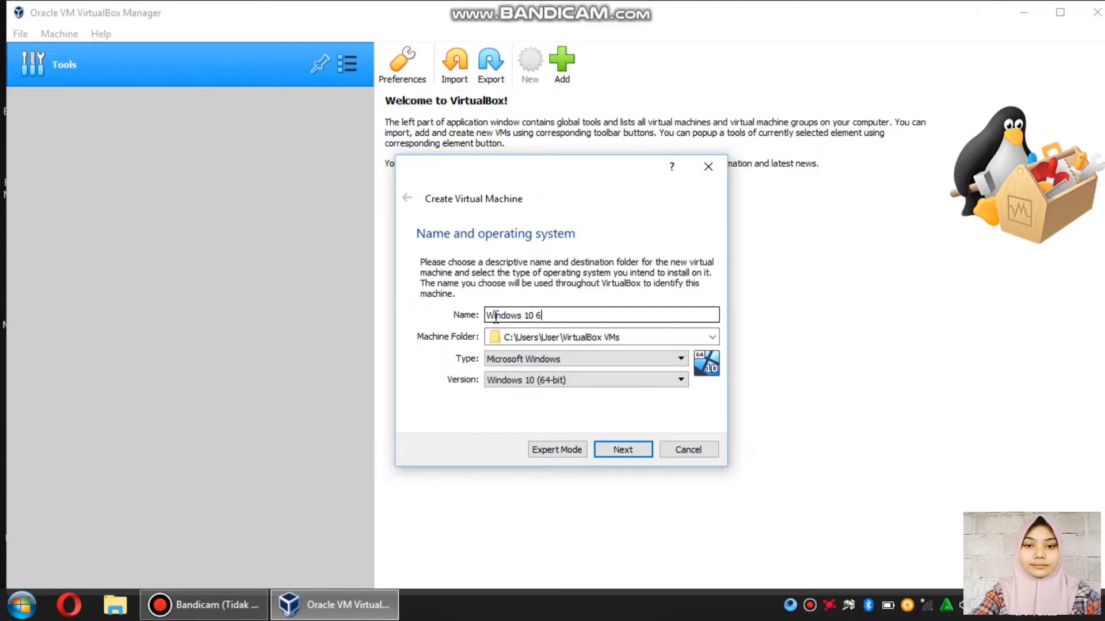
{"action": "type", "text": "4 bit"}
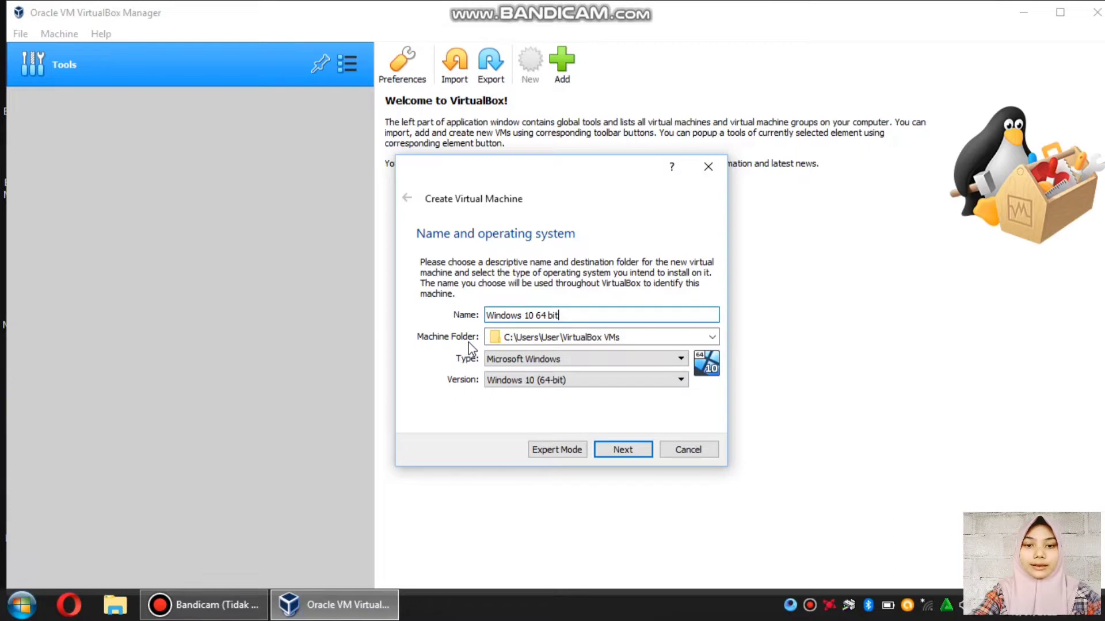
- Set the new machine's folder to the Virtual Box folder on the DATA 2 (E:) drive
{"action": "left_click", "coordinate": [712, 340]}
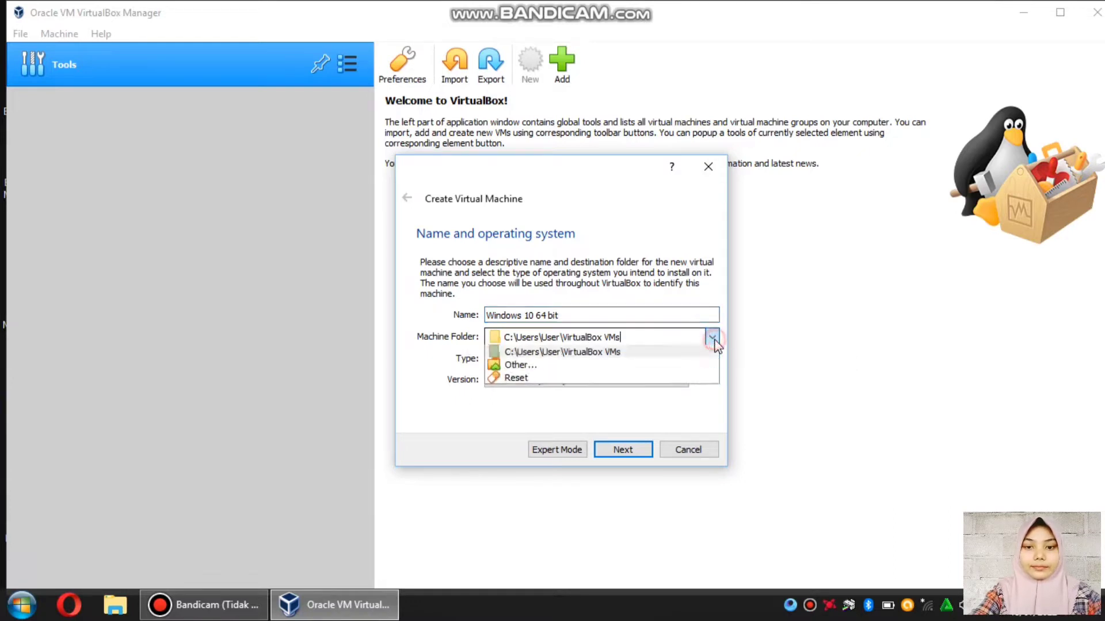
{"action": "left_click", "coordinate": [645, 367]}
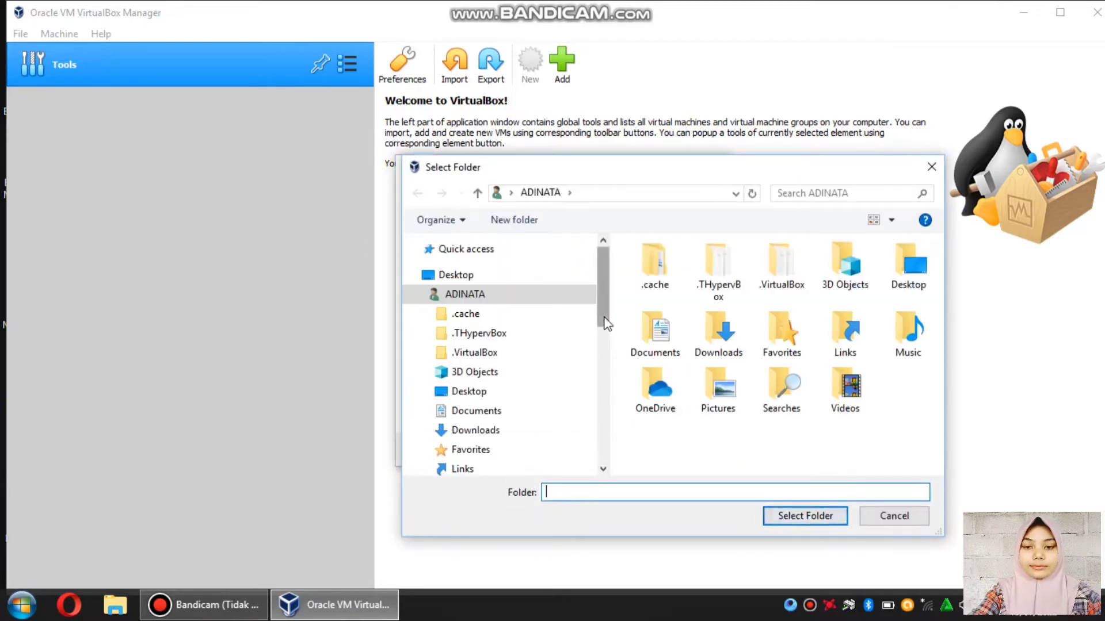
{"action": "left_click_drag", "start_coordinate": [604, 319], "coordinate": [624, 431]}
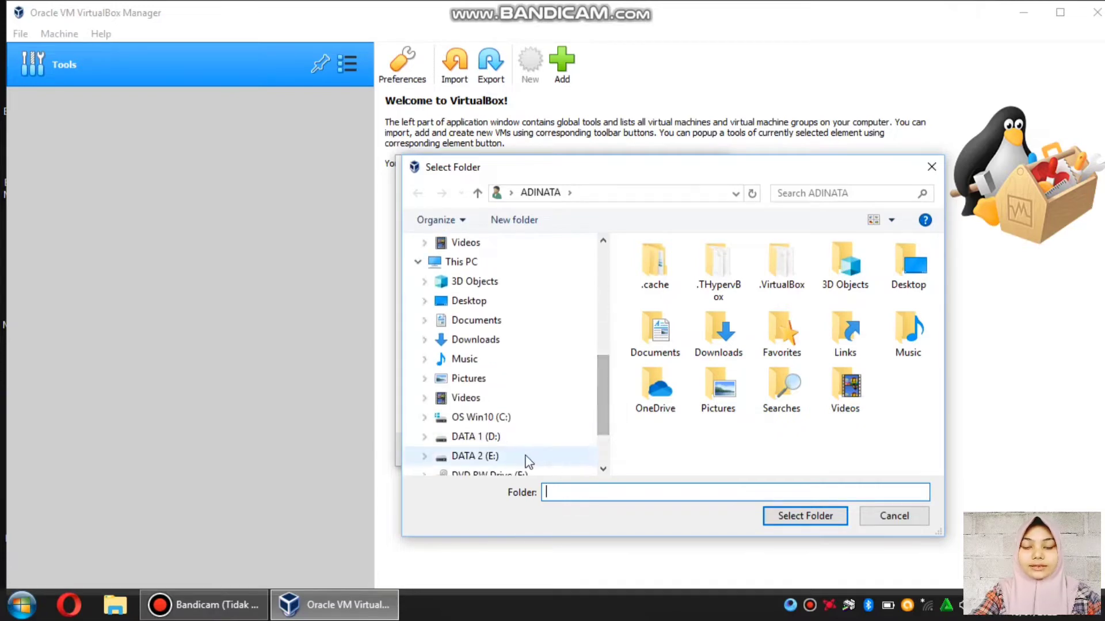
{"action": "left_click", "coordinate": [506, 457]}
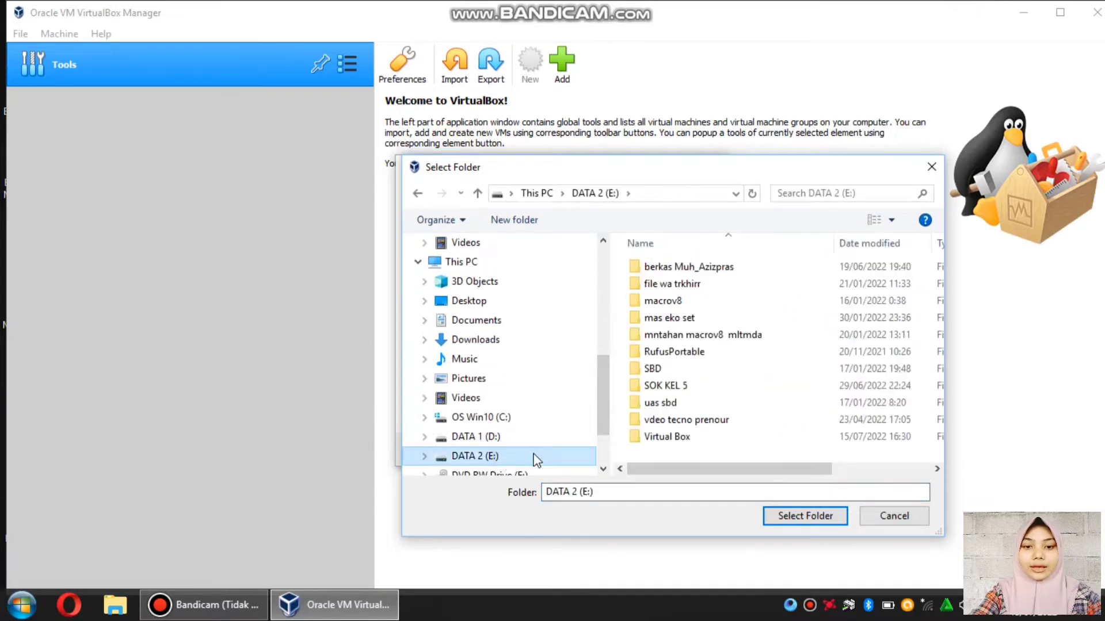
{"action": "left_click", "coordinate": [689, 437]}
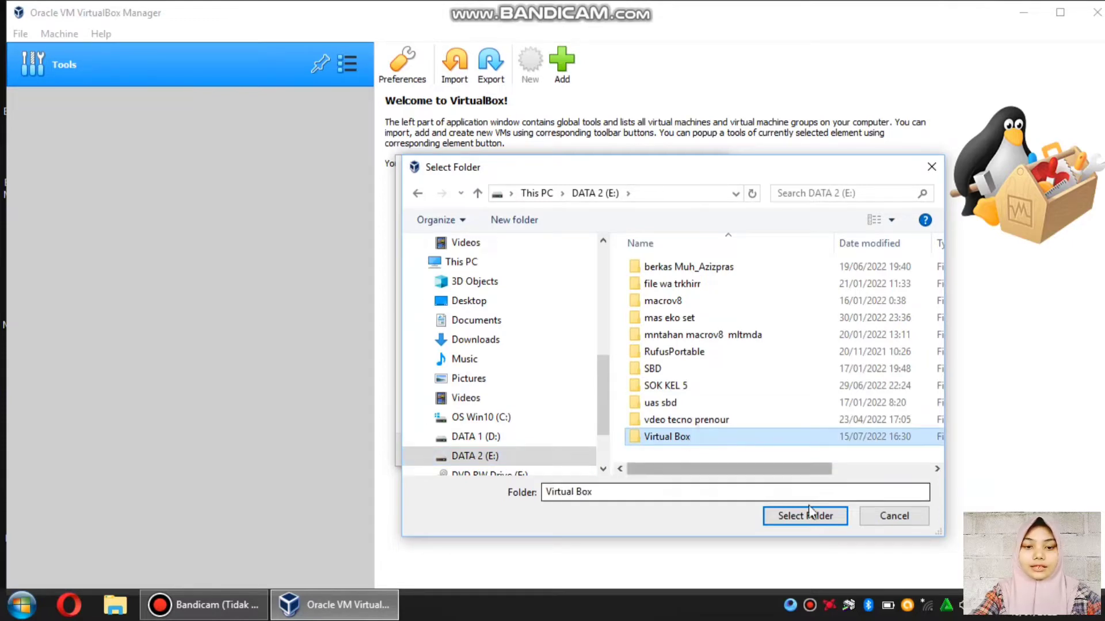
{"action": "left_click", "coordinate": [819, 525]}
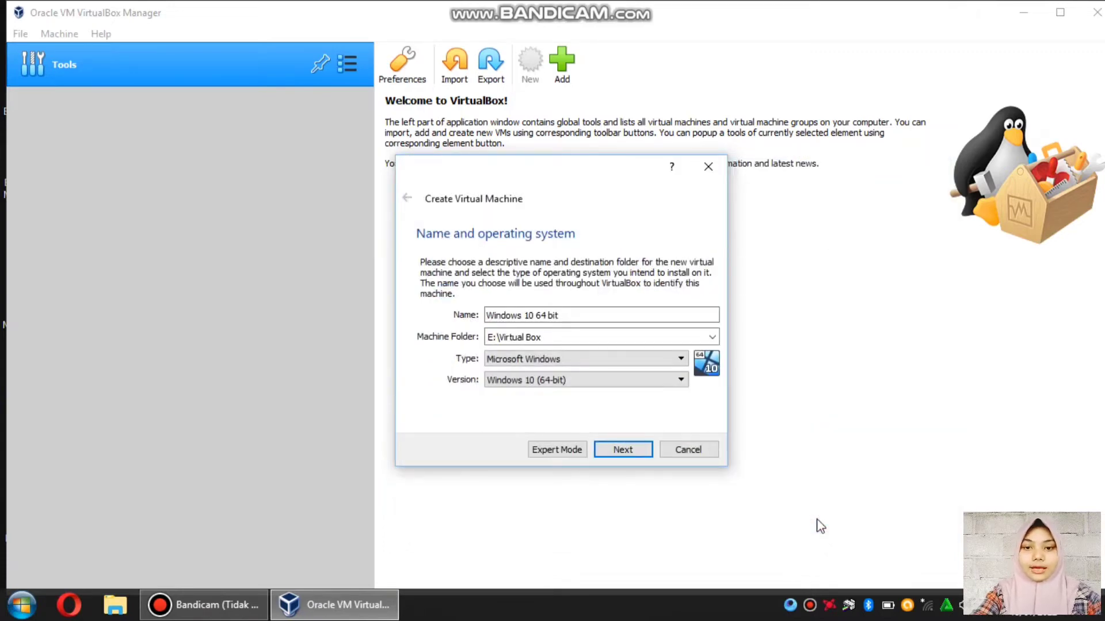
{"action": "left_click", "coordinate": [599, 335]}
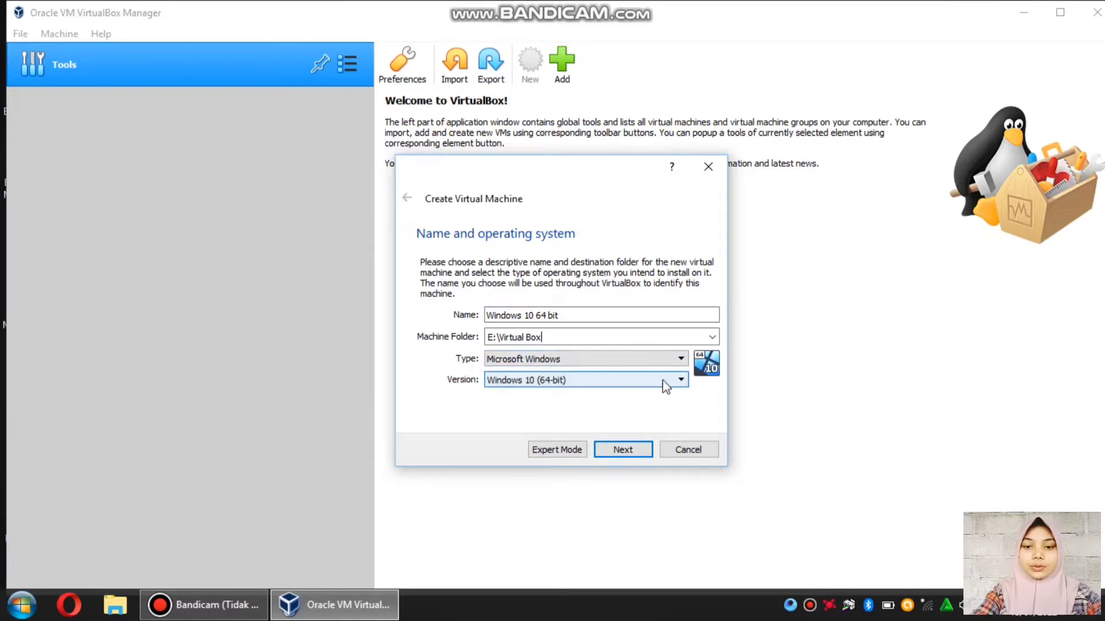
- Choose Windows 10 (64-bit) as the machine's version and accept a memory size of 2048 MB
{"action": "left_click", "coordinate": [682, 380]}
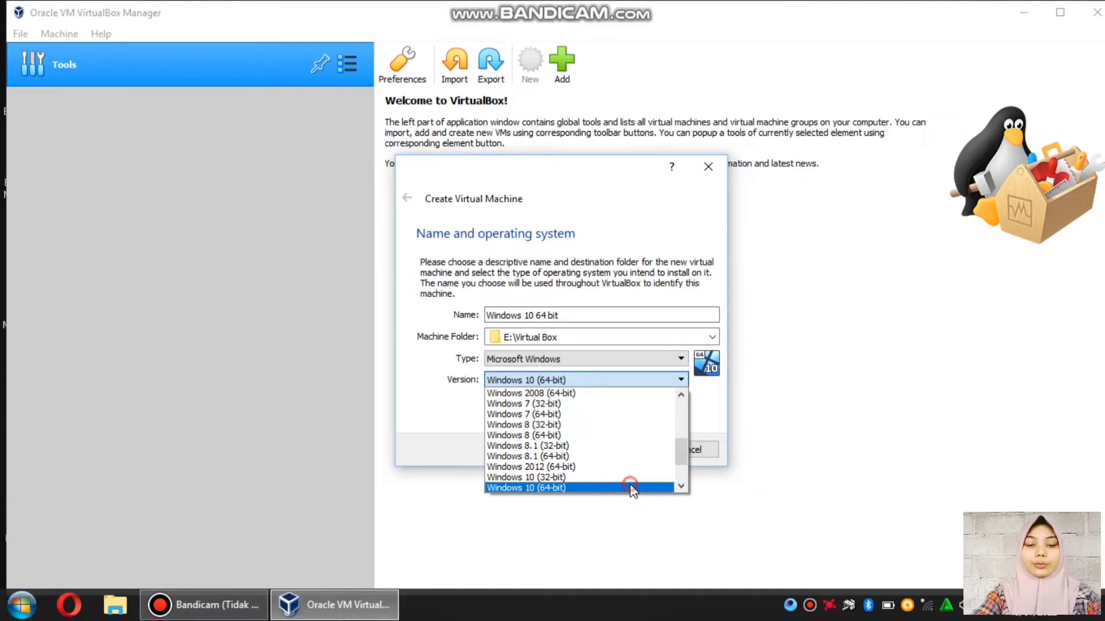
{"action": "left_click", "coordinate": [633, 488]}
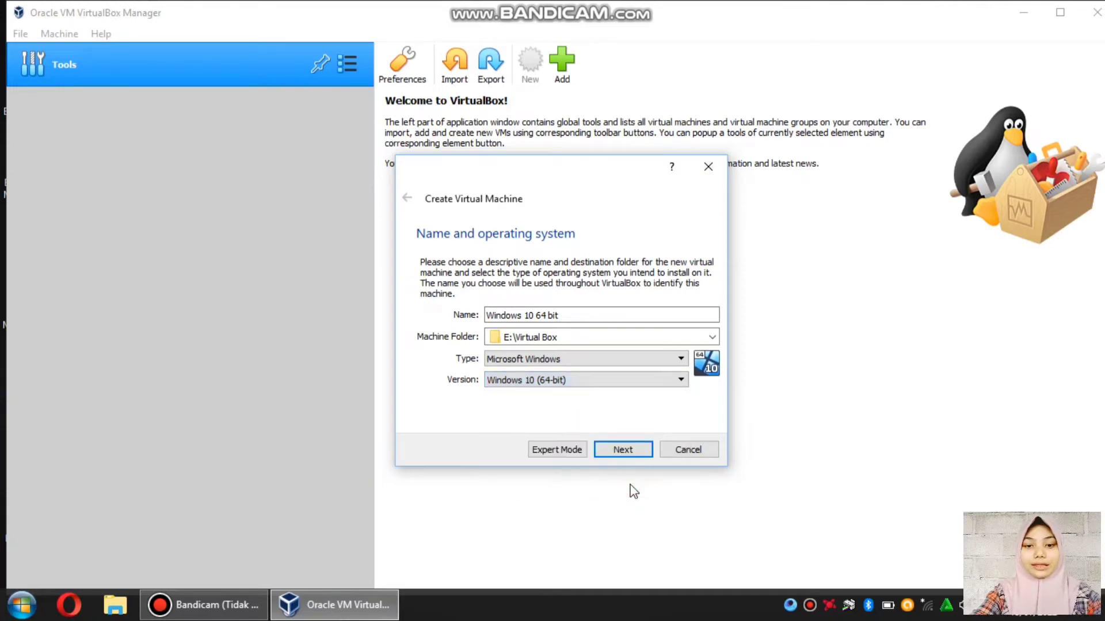
{"action": "left_click", "coordinate": [629, 454]}
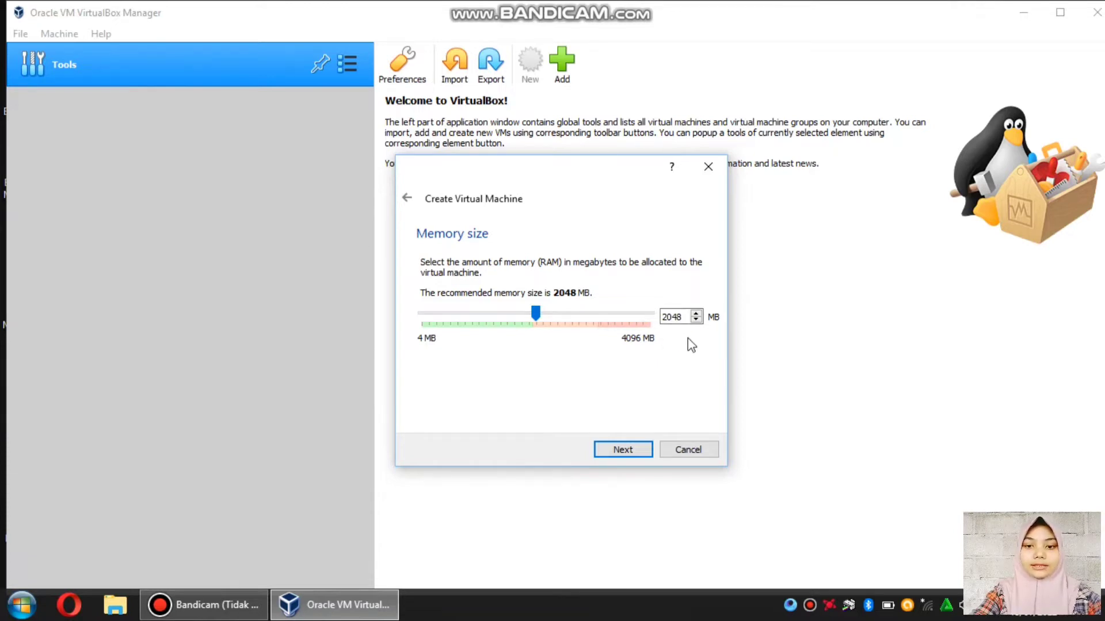
{"action": "left_click", "coordinate": [629, 450]}
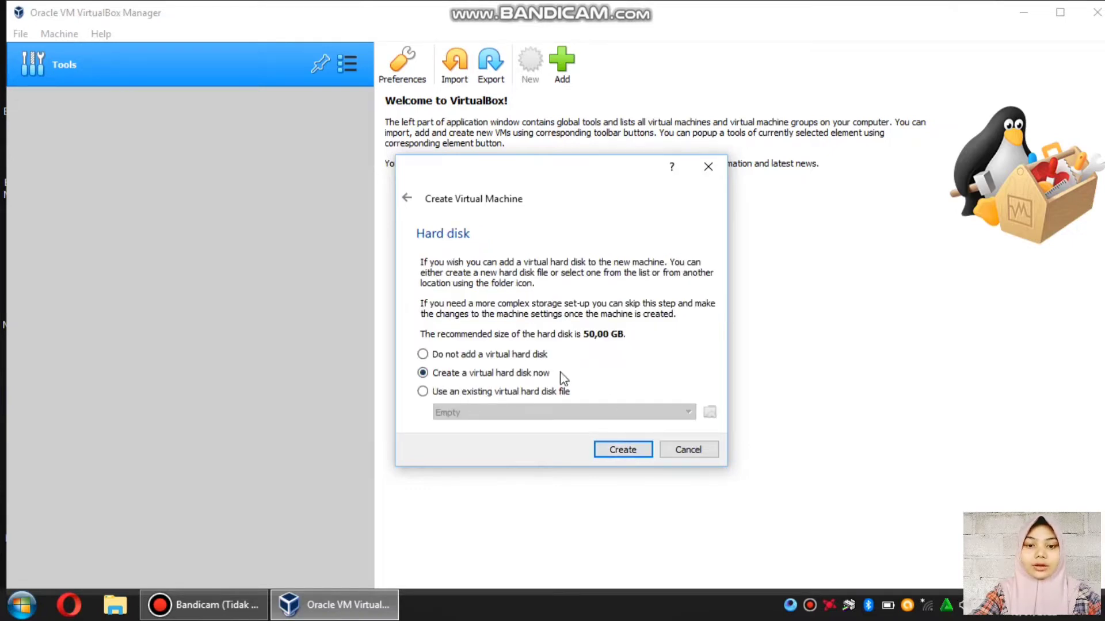
- Create a new VDI virtual hard disk for the machine, dynamically allocated, with a size of 50 GB
{"action": "left_click", "coordinate": [628, 451]}
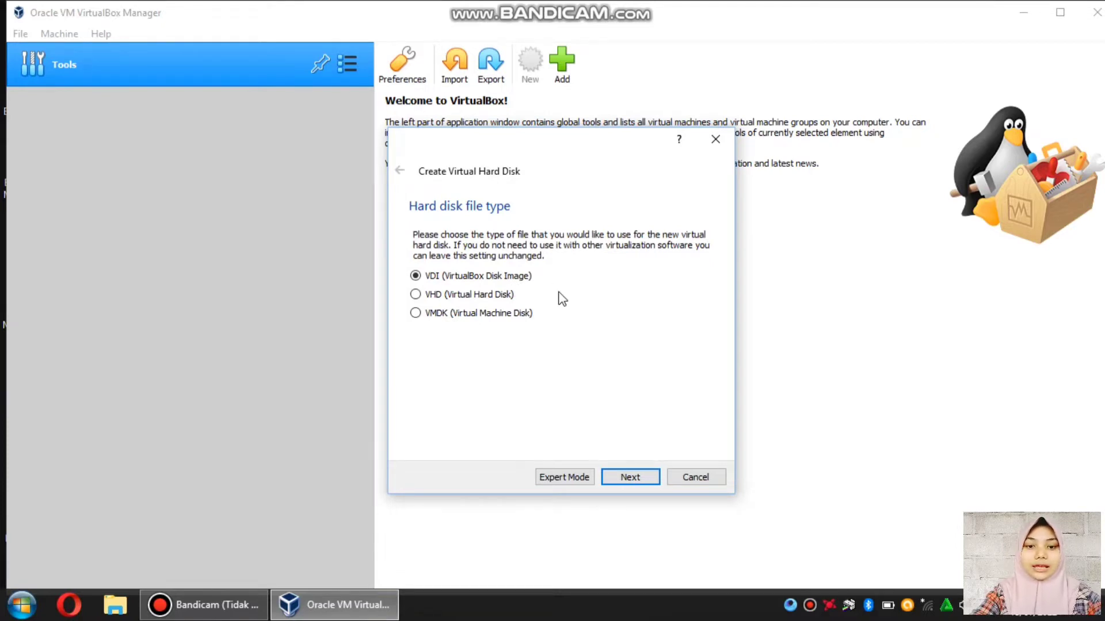
{"action": "left_click", "coordinate": [648, 487]}
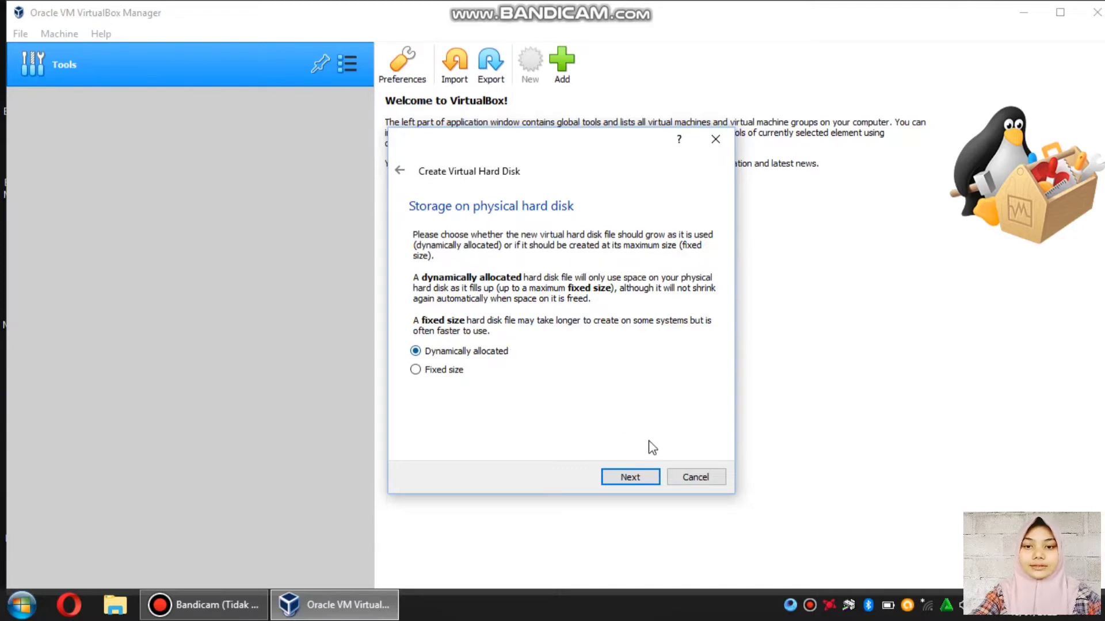
{"action": "left_click", "coordinate": [654, 480]}
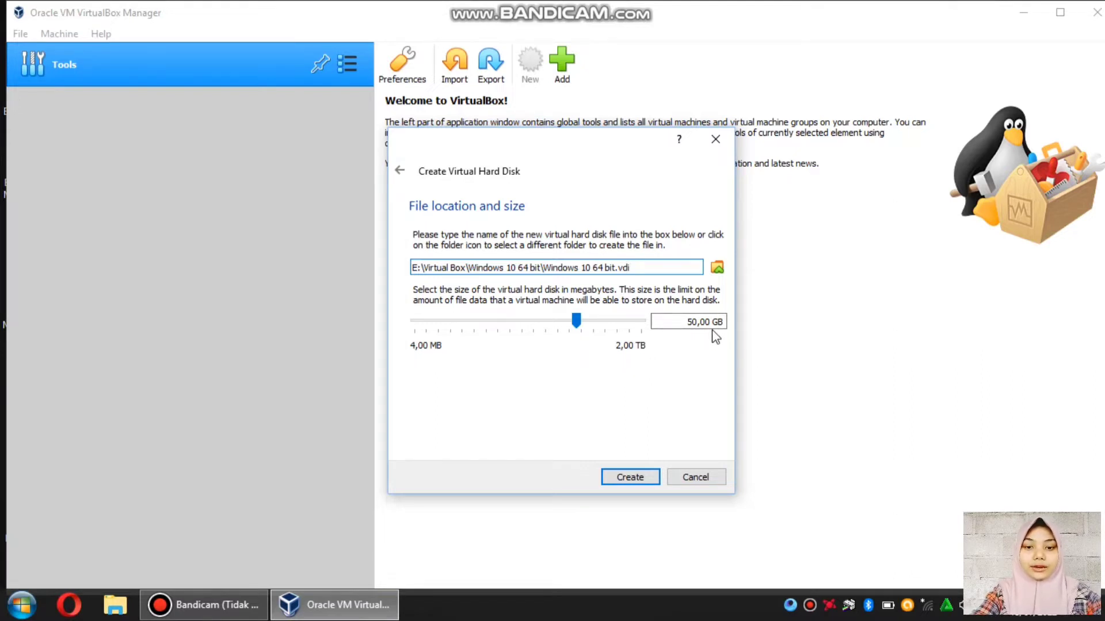
{"action": "left_click", "coordinate": [631, 478]}
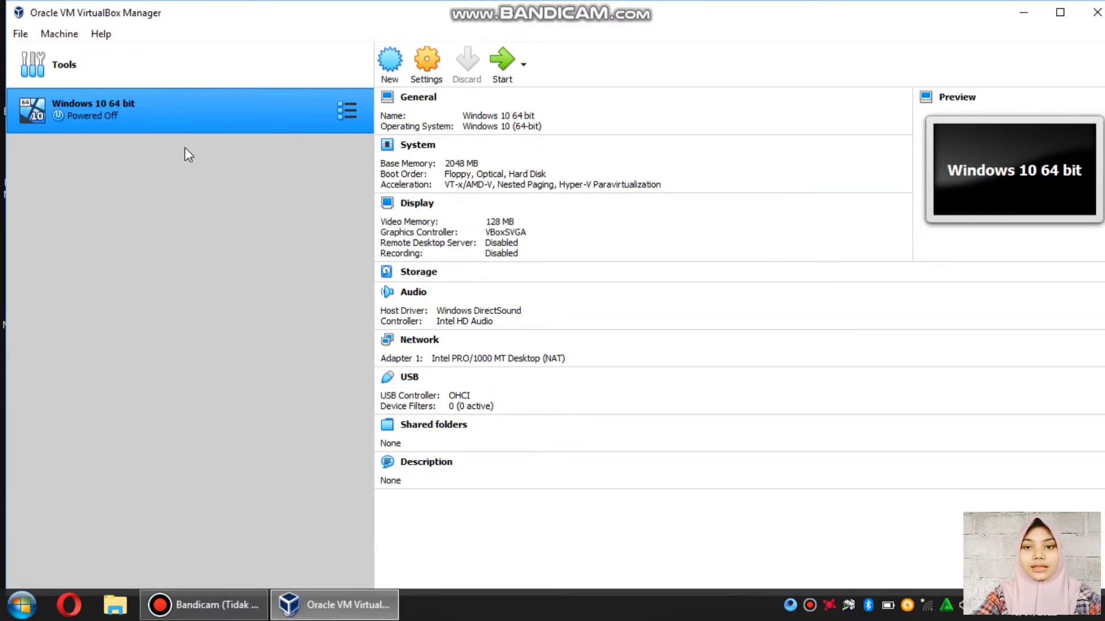
- Attach the Win10_21H2_EnglishInternational_x64 image to the machine's empty optical drive and save the storage settings
{"action": "left_click", "coordinate": [426, 63]}
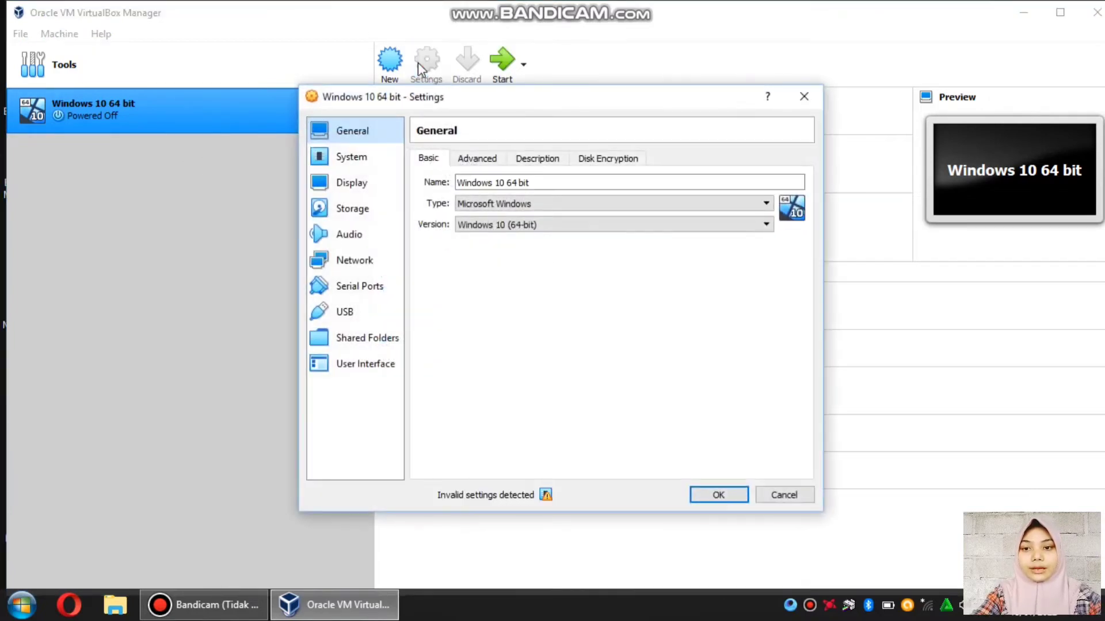
{"action": "left_click", "coordinate": [374, 210]}
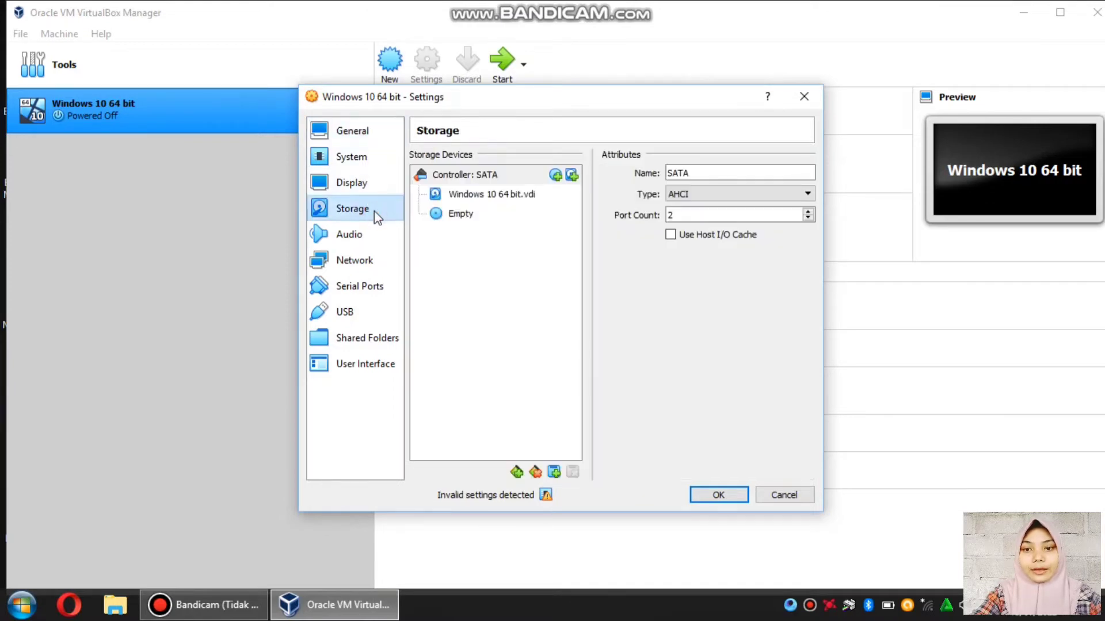
{"action": "left_click", "coordinate": [464, 219]}
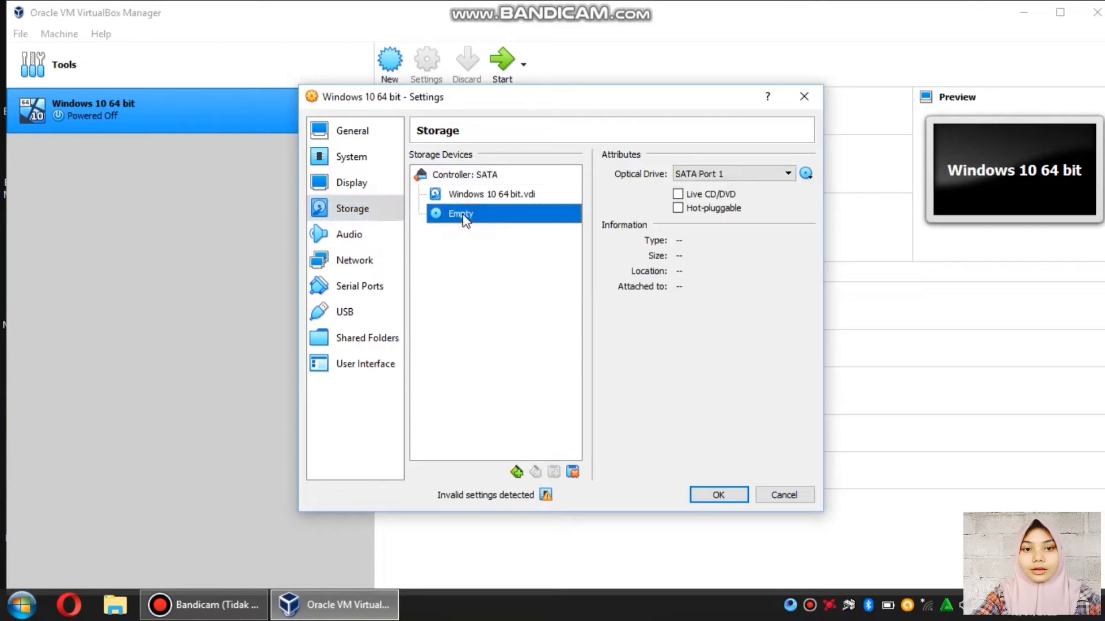
{"action": "left_click", "coordinate": [806, 173]}
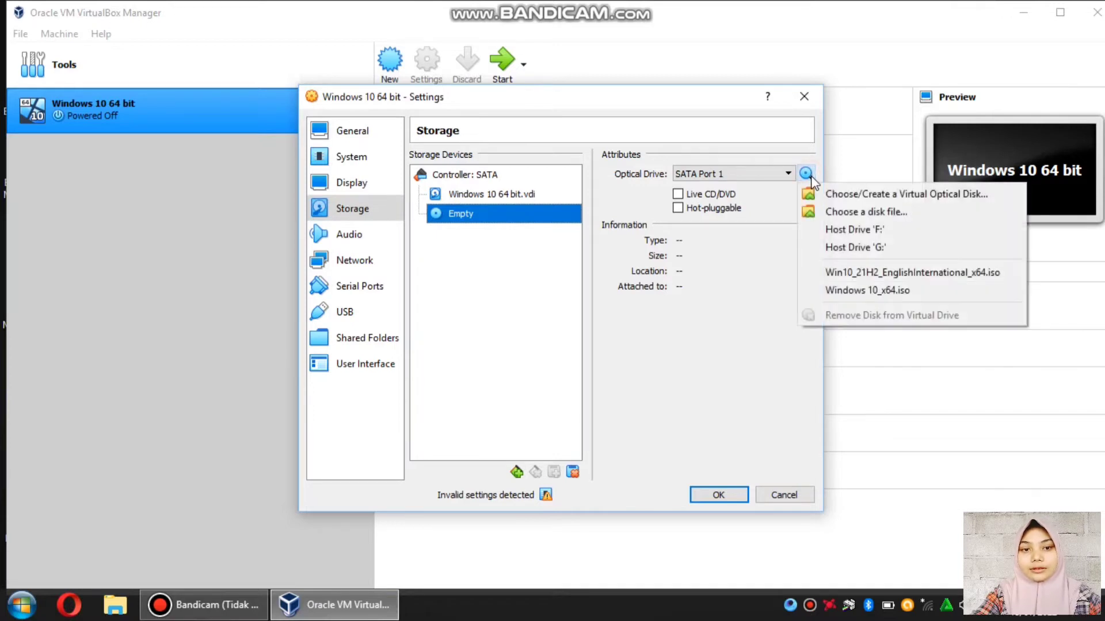
{"action": "left_click", "coordinate": [919, 205]}
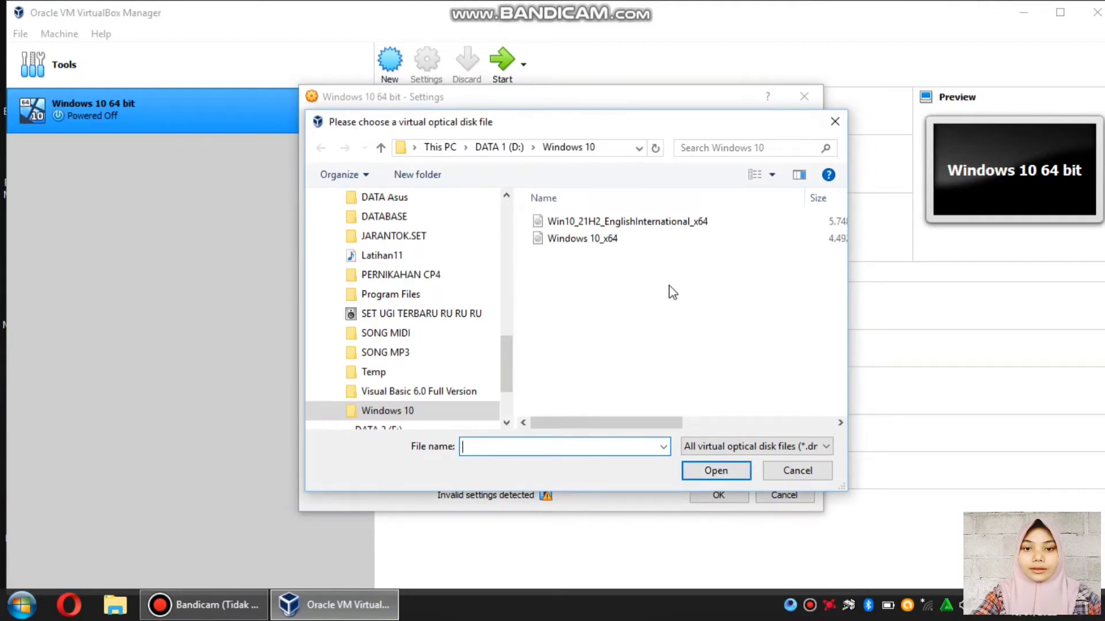
{"action": "left_click", "coordinate": [649, 224]}
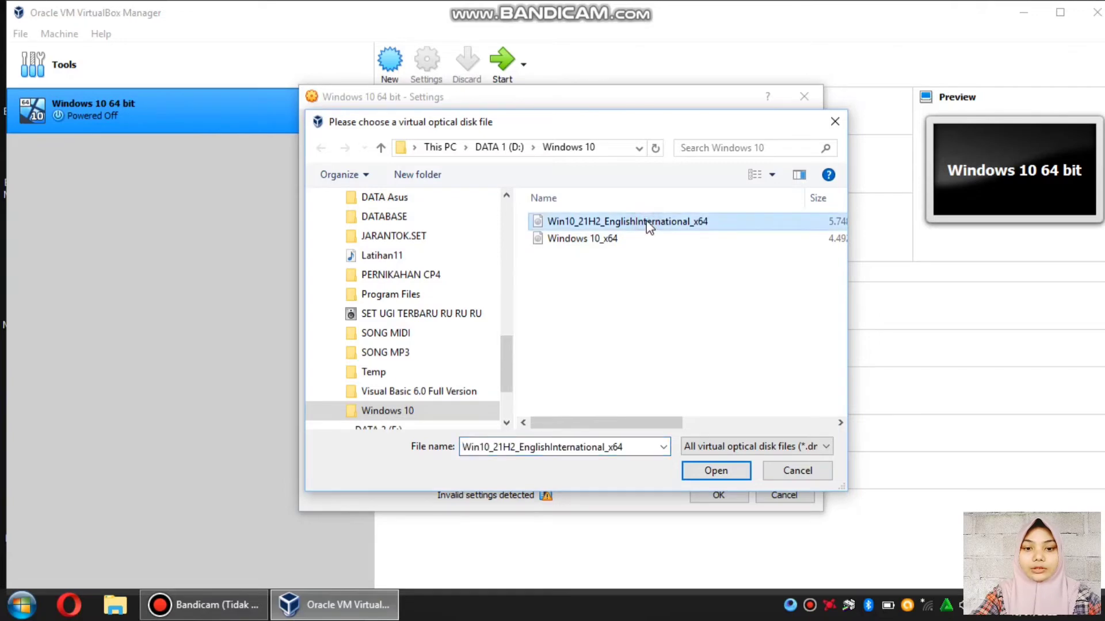
{"action": "left_click", "coordinate": [719, 470]}
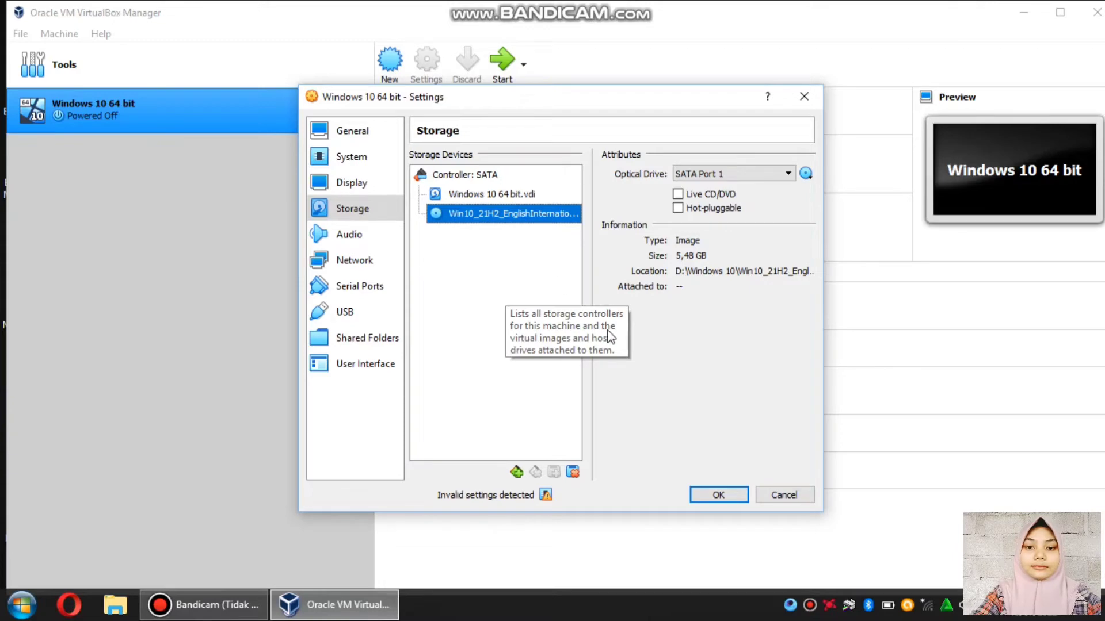
{"action": "left_click", "coordinate": [718, 496]}
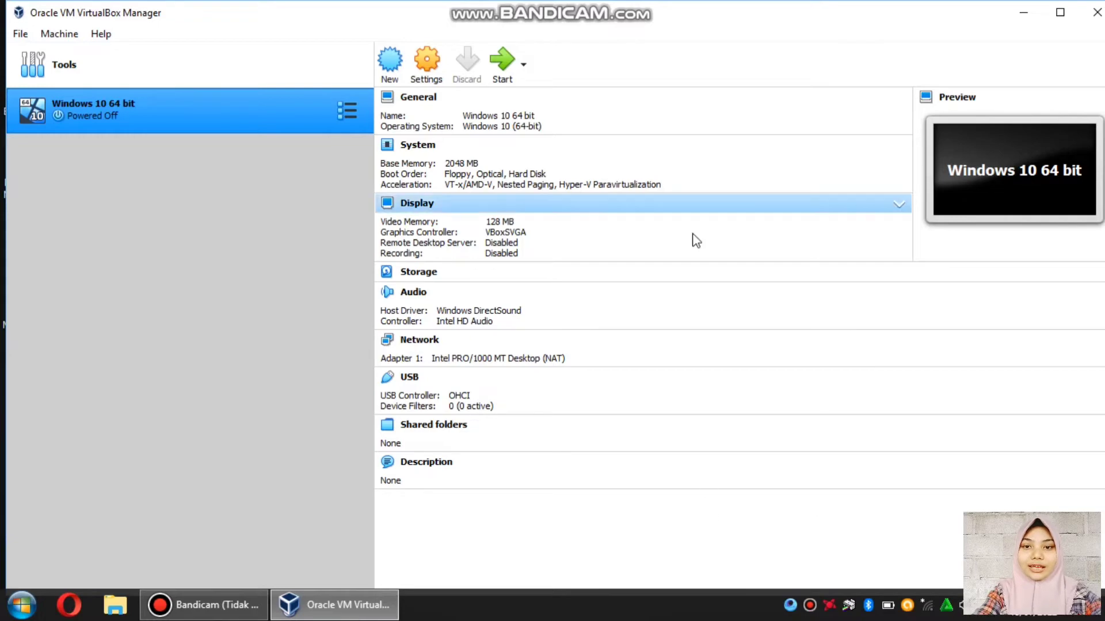
- Start the Windows 10 64 bit virtual machine and dismiss the keyboard capture and mouse integration notices
{"action": "left_click", "coordinate": [515, 76]}
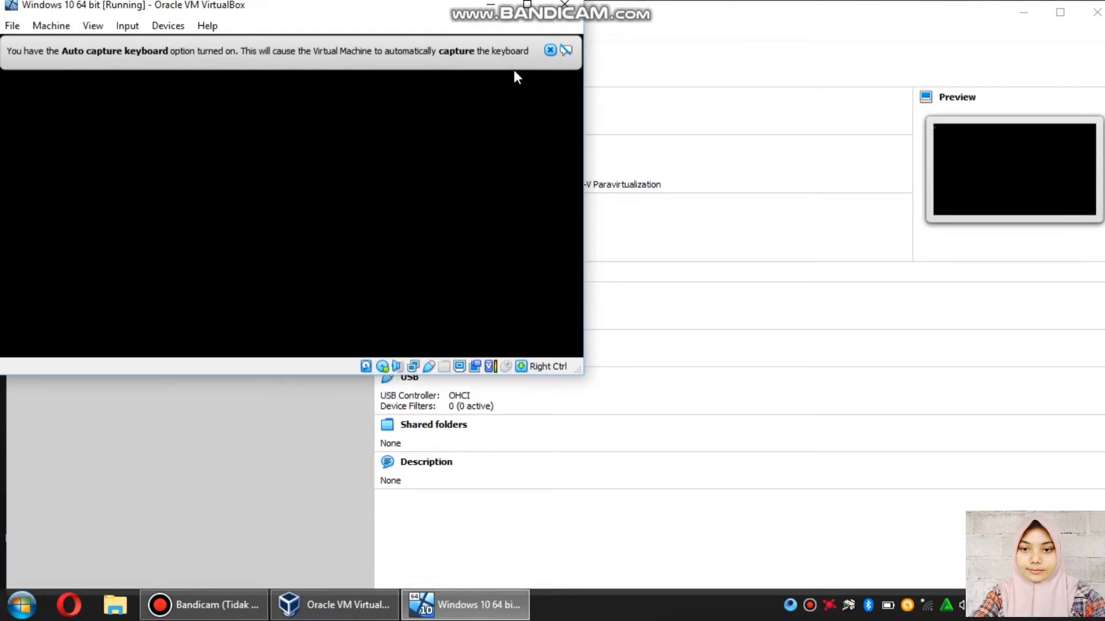
{"action": "left_click", "coordinate": [550, 51]}
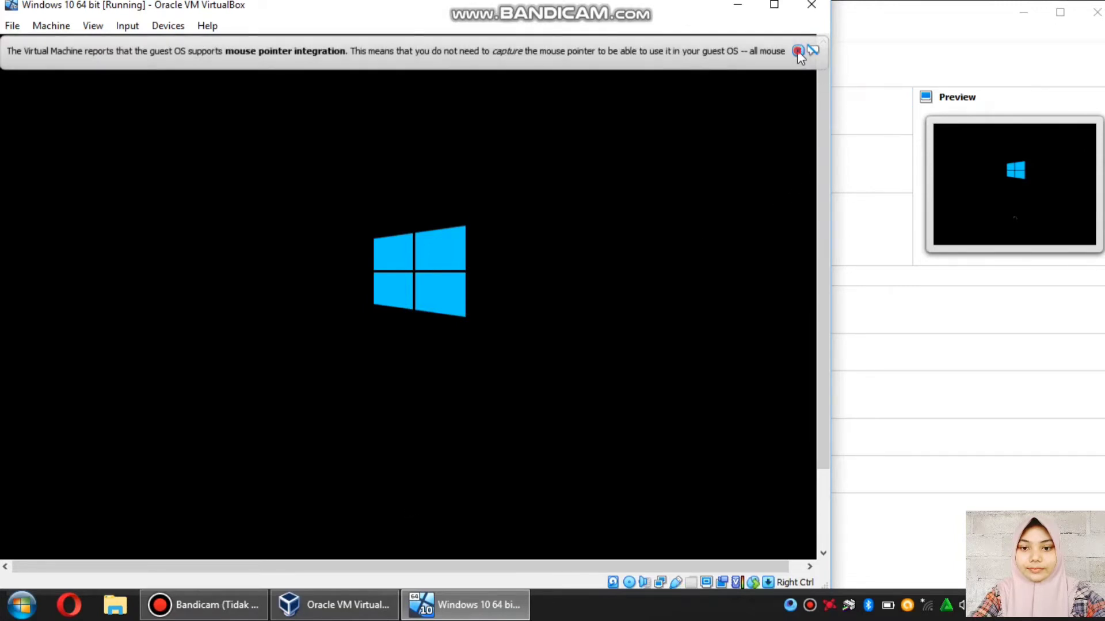
{"action": "left_click", "coordinate": [798, 51]}
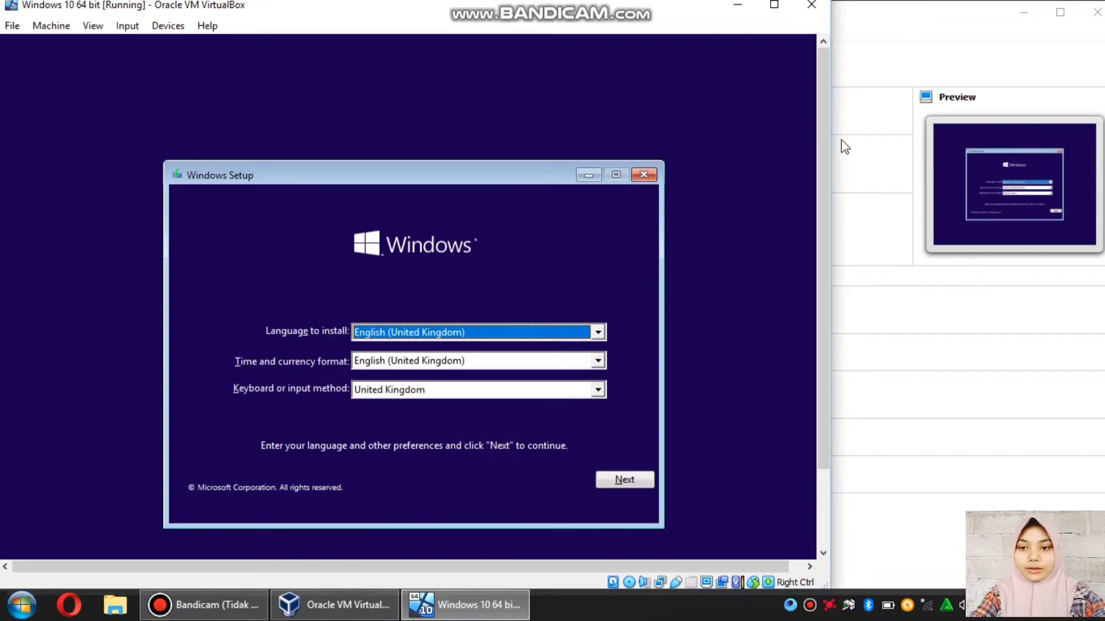
- Set the time and currency format to Indonesian (Indonesia) in Windows Setup and start the installation
{"action": "left_click", "coordinate": [824, 160]}
{"action": "left_click_drag", "start_coordinate": [823, 160], "coordinate": [829, 212]}
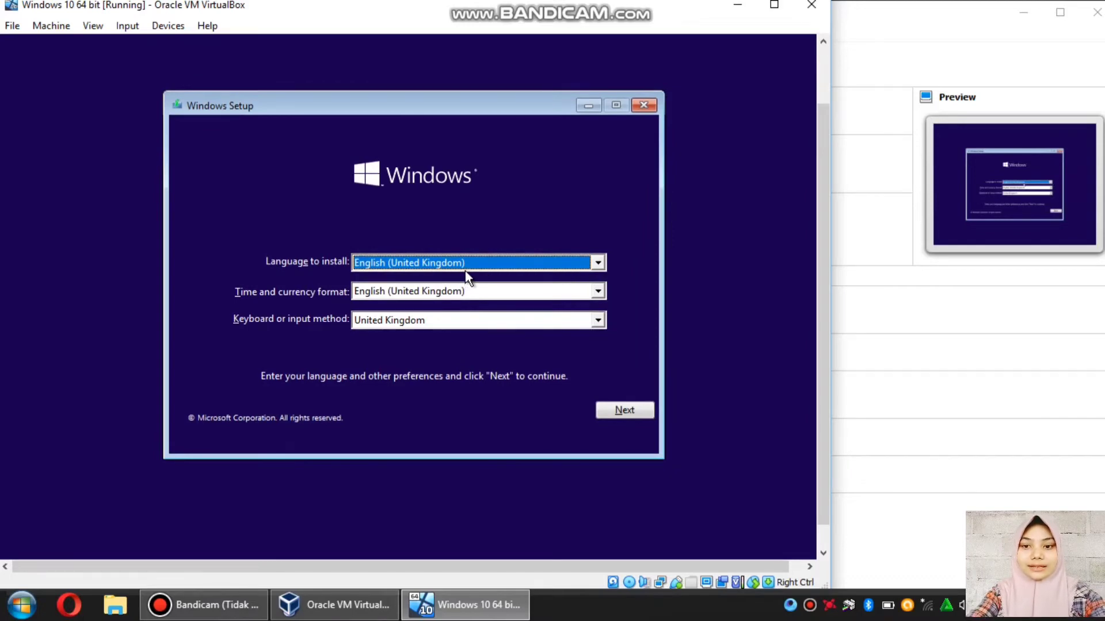
{"action": "left_click", "coordinate": [598, 291]}
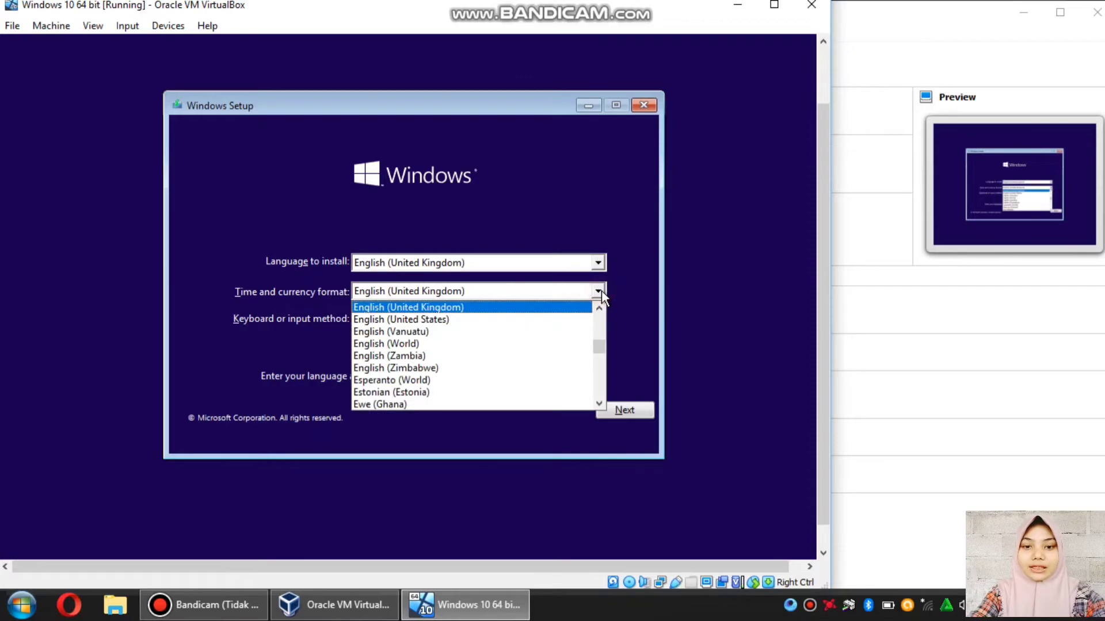
{"action": "left_click", "coordinate": [598, 404]}
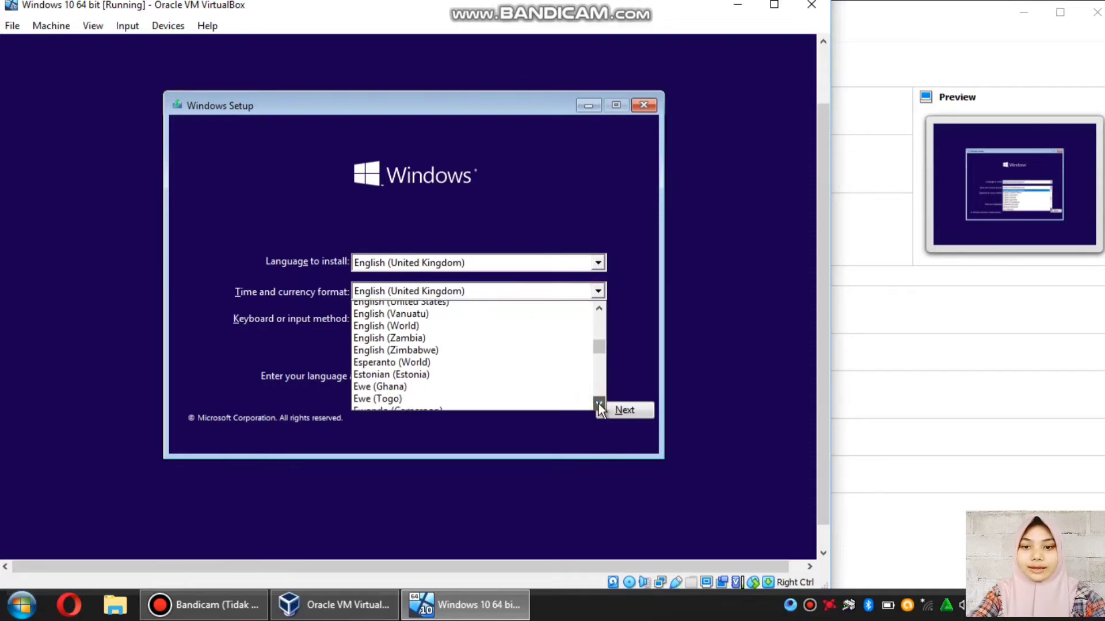
{"action": "left_click_drag", "start_coordinate": [598, 404], "coordinate": [599, 403]}
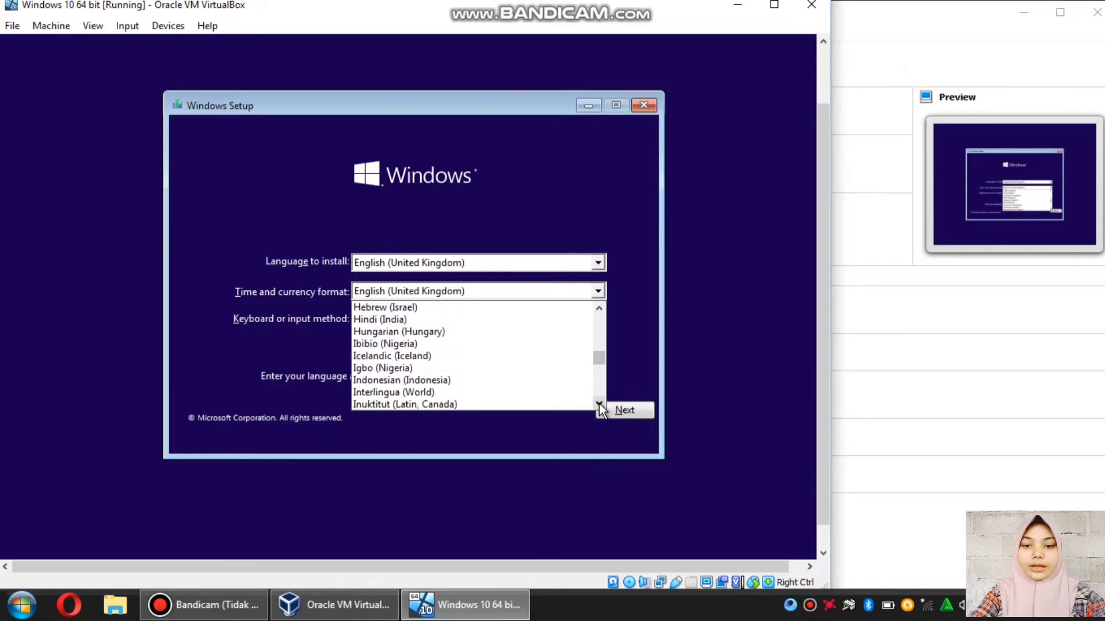
{"action": "left_click", "coordinate": [516, 380]}
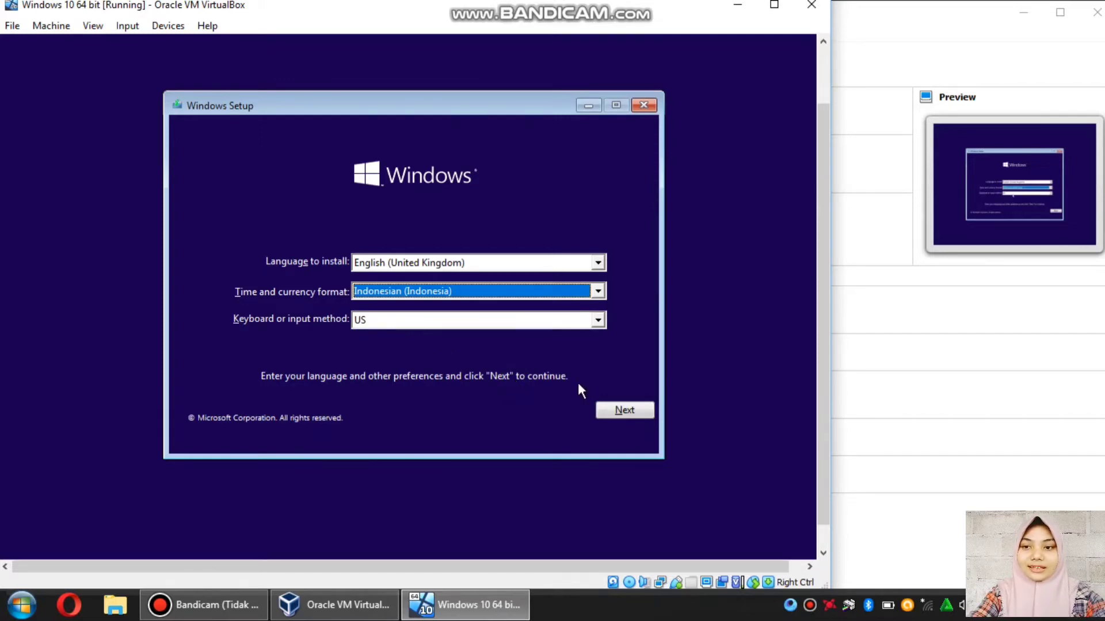
{"action": "left_click", "coordinate": [624, 409]}
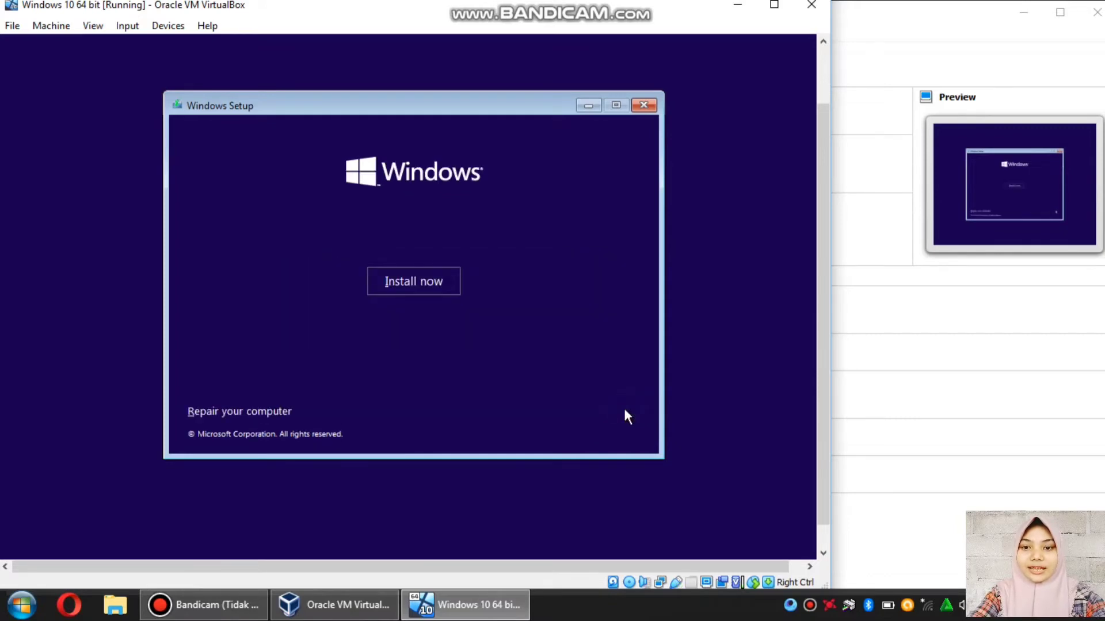
{"action": "left_click", "coordinate": [410, 278]}
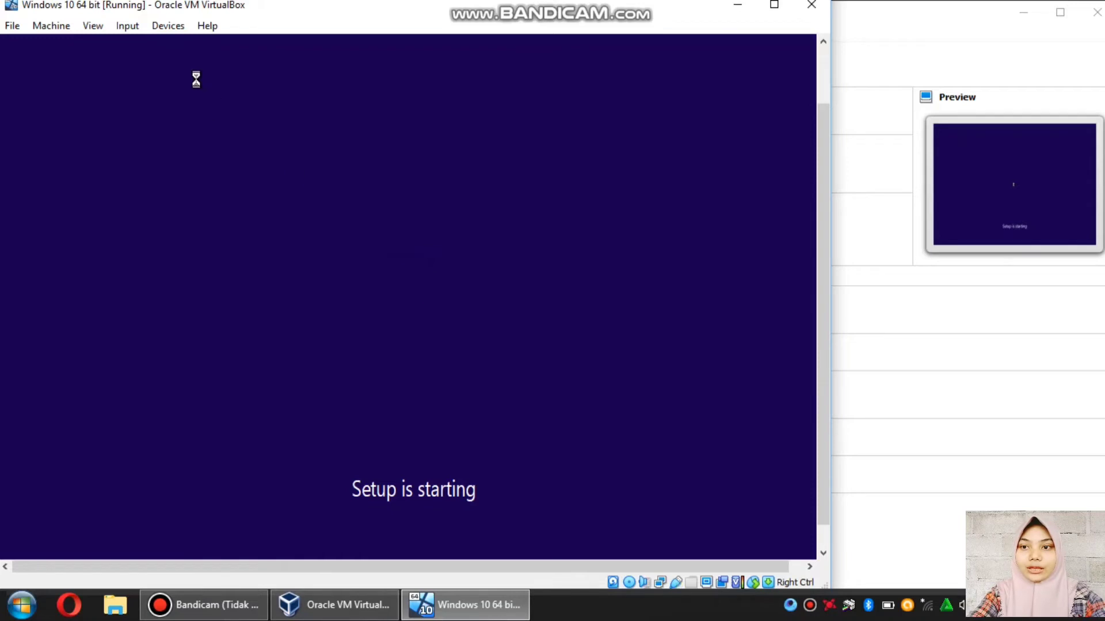
- Switch the virtual machine's display to full-screen mode and confirm the switch
{"action": "left_click", "coordinate": [96, 25]}
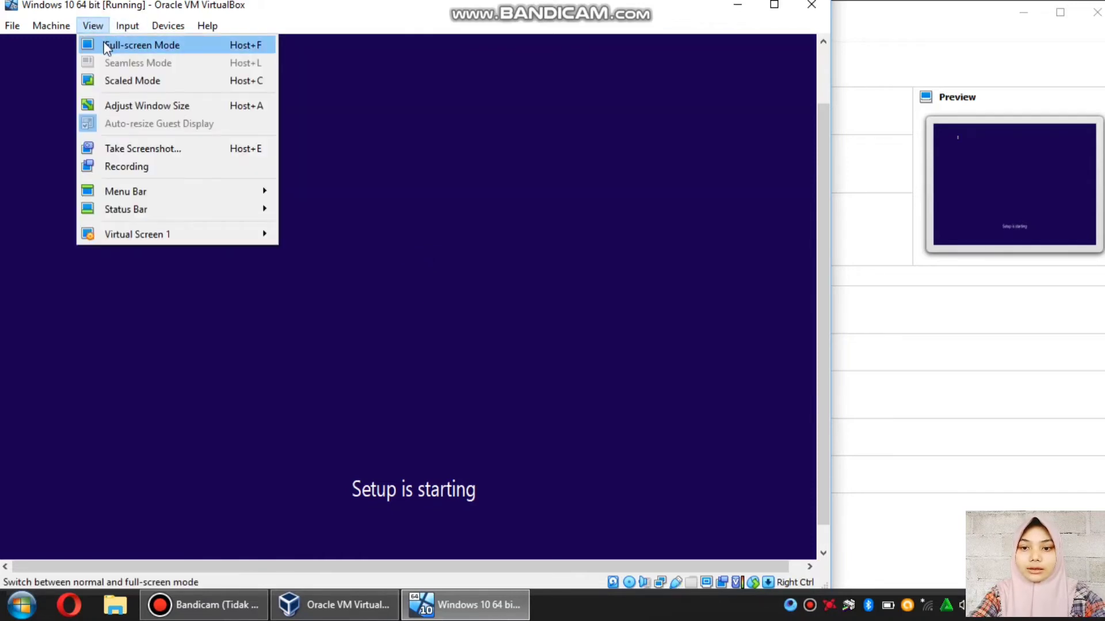
{"action": "left_click", "coordinate": [107, 43]}
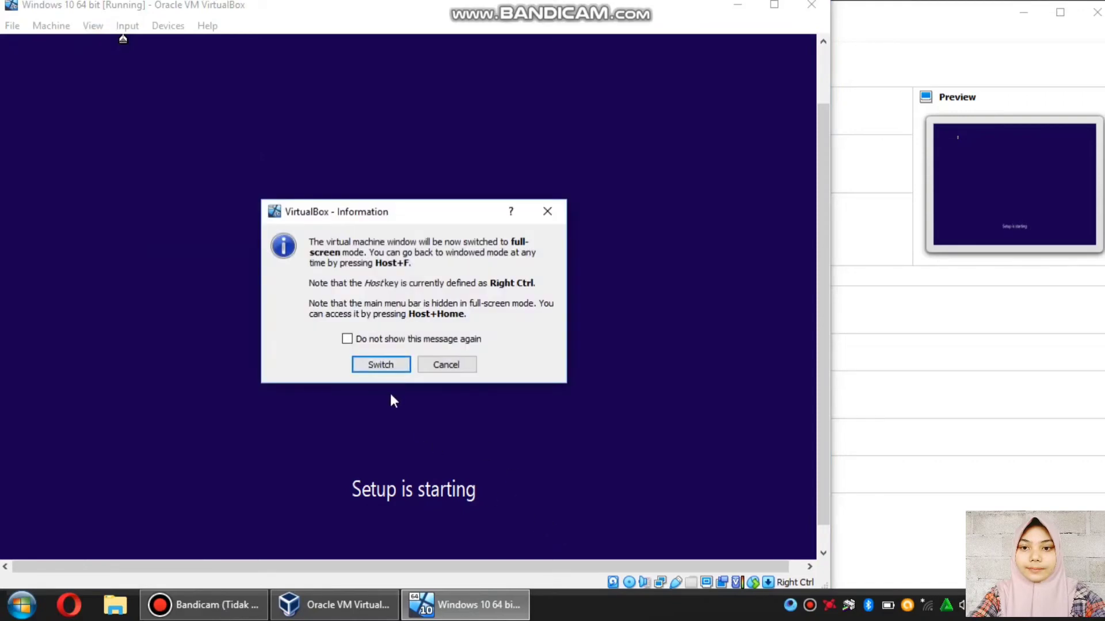
{"action": "left_click", "coordinate": [380, 366]}
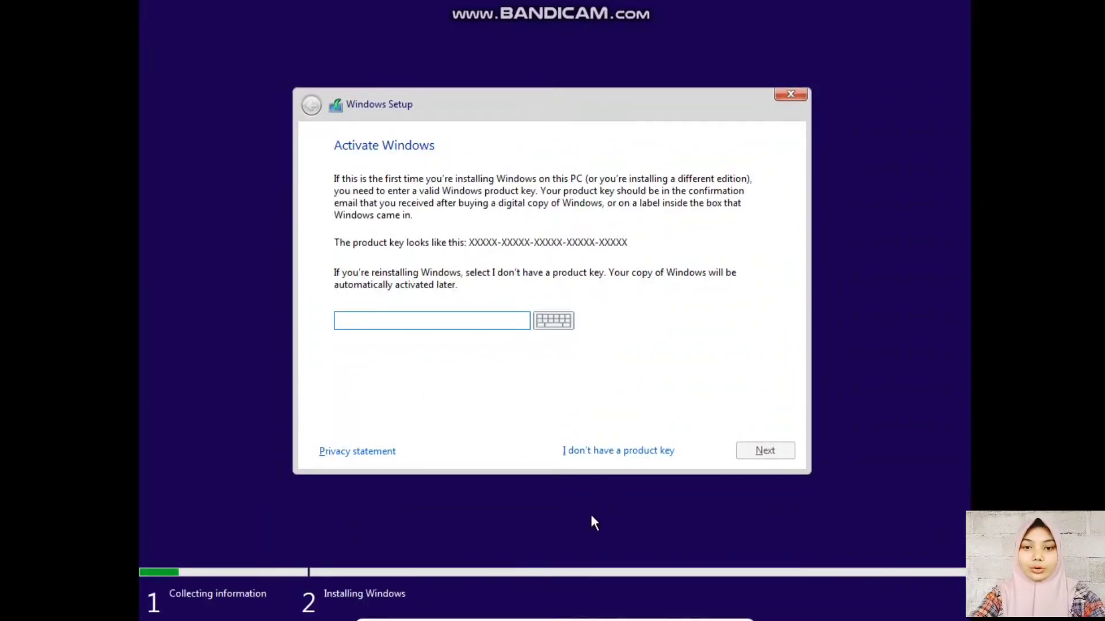
- Skip the product key and choose Windows 10 Pro as the operating system to install
{"action": "left_click", "coordinate": [629, 453]}
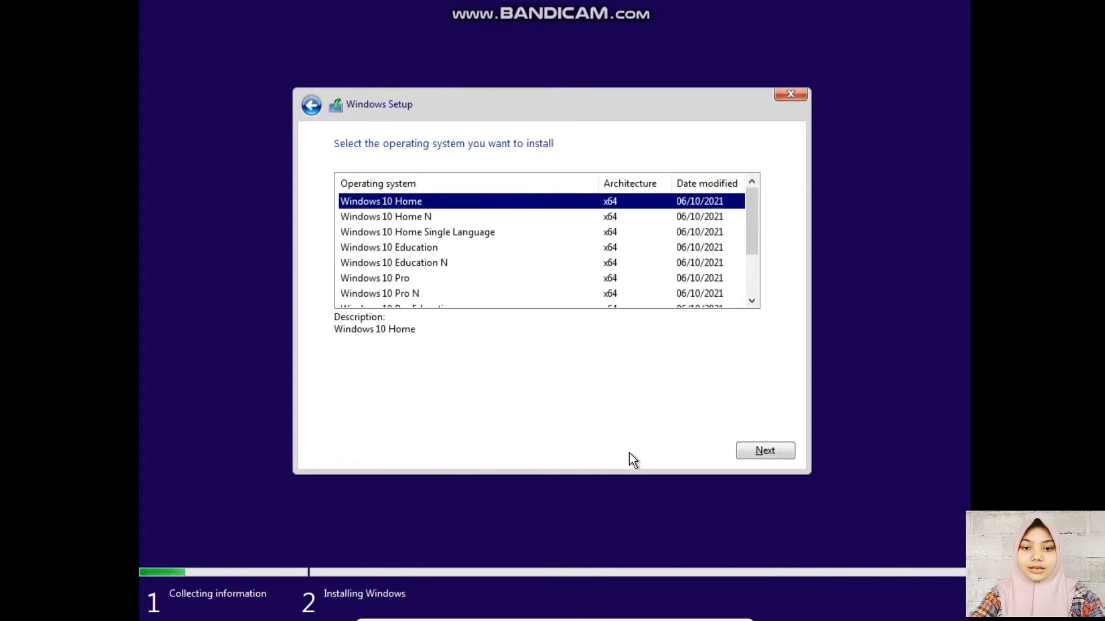
{"action": "left_click", "coordinate": [751, 301]}
{"action": "left_click", "coordinate": [752, 301]}
{"action": "left_click", "coordinate": [751, 300]}
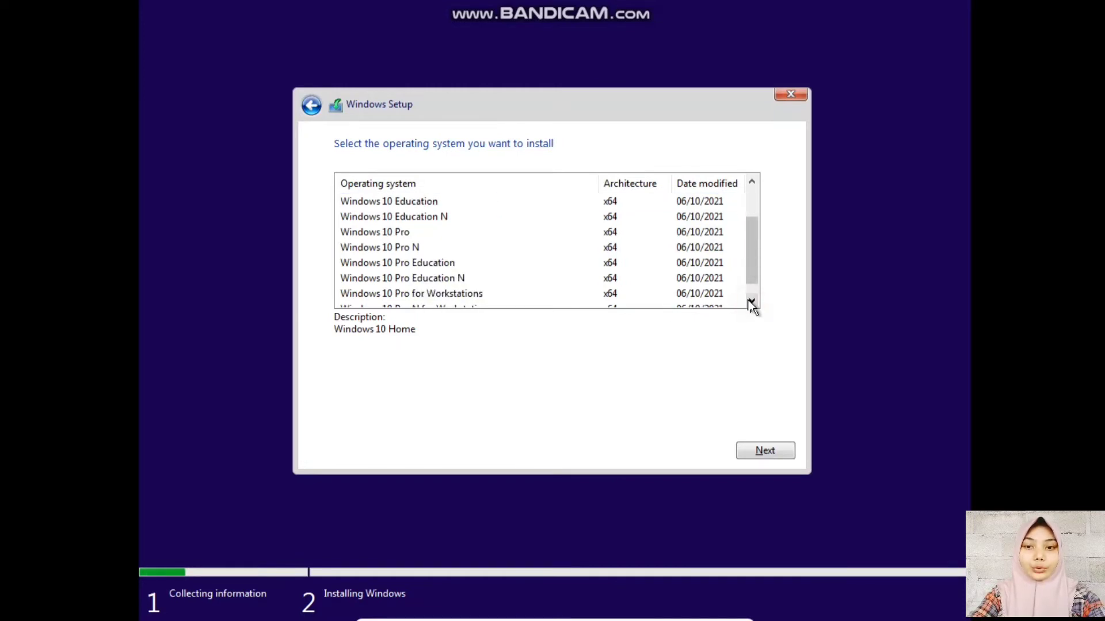
{"action": "left_click", "coordinate": [397, 233]}
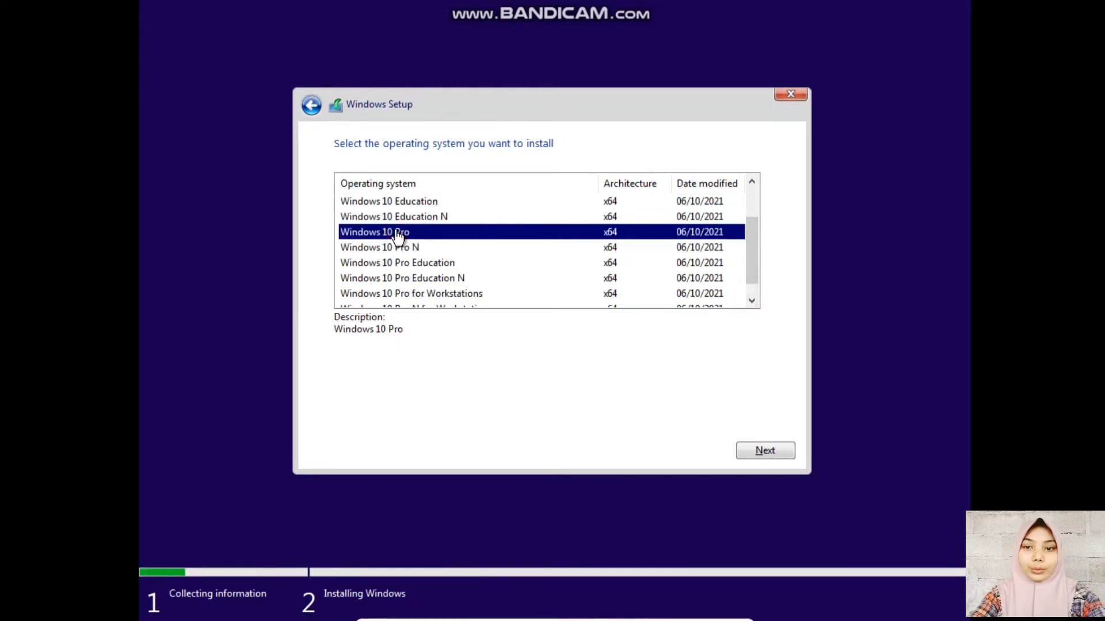
{"action": "left_click", "coordinate": [778, 451]}
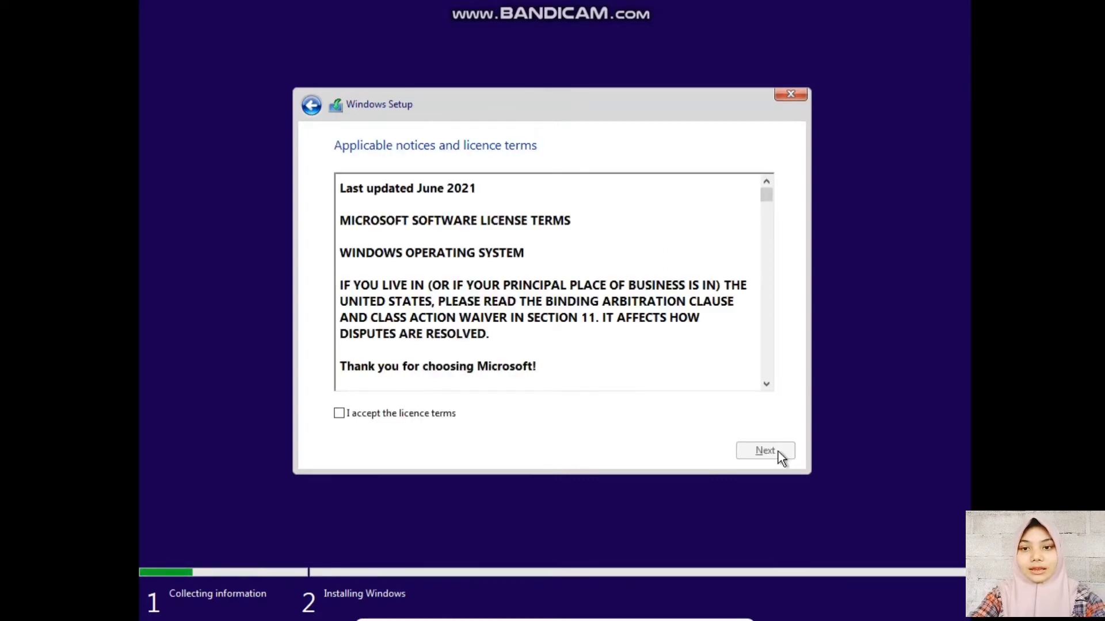
- Accept the licence terms and choose the custom installation type that installs Windows only
{"action": "left_click", "coordinate": [339, 414]}
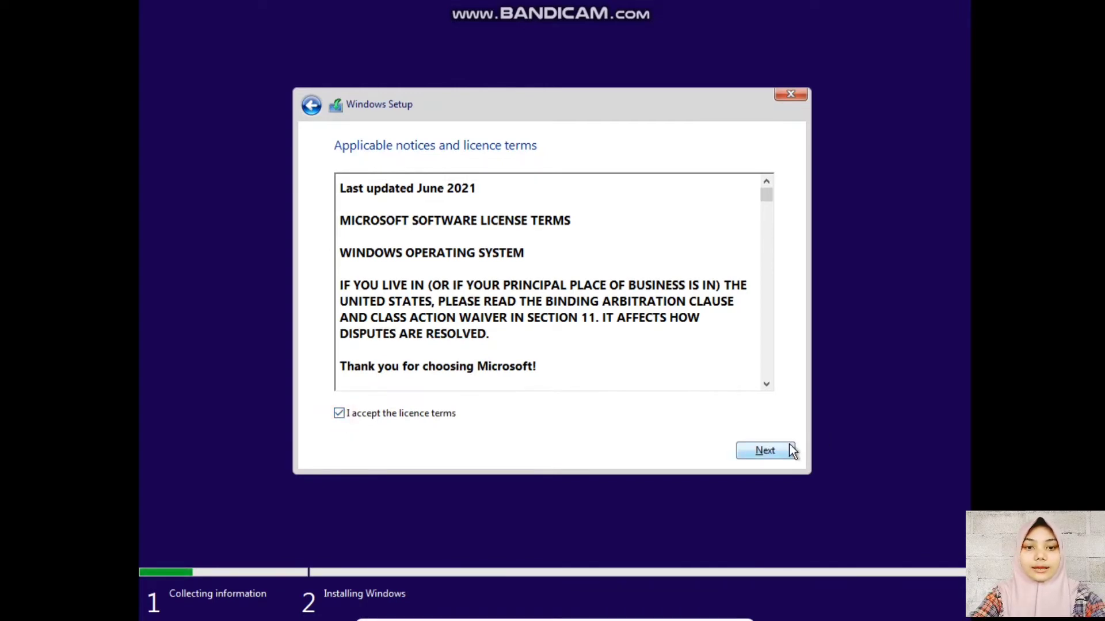
{"action": "left_click", "coordinate": [770, 452]}
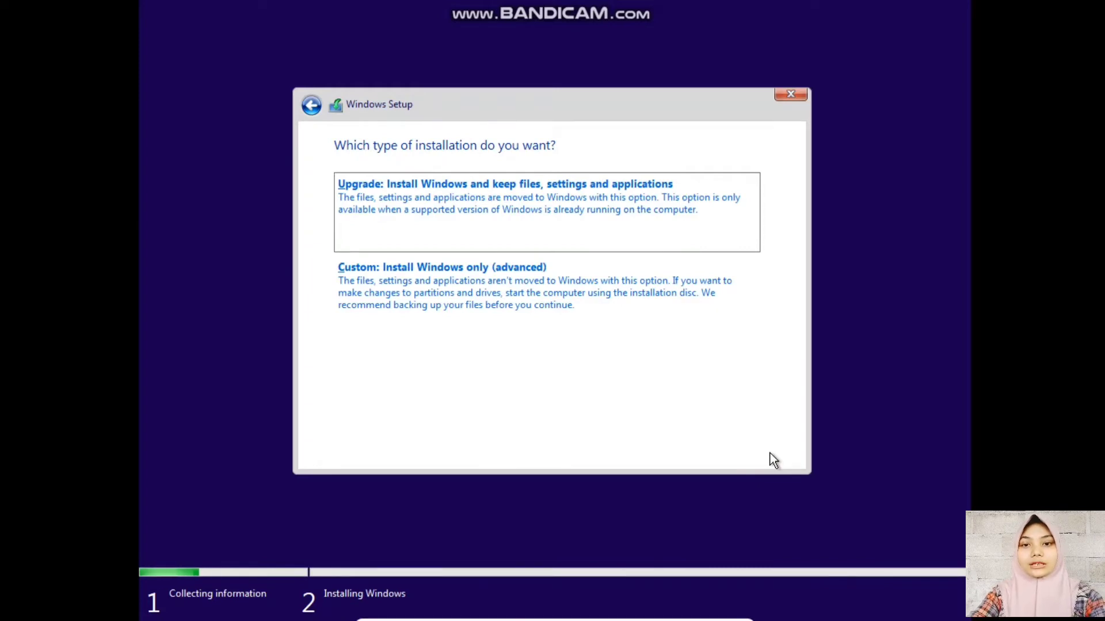
{"action": "left_click", "coordinate": [582, 305]}
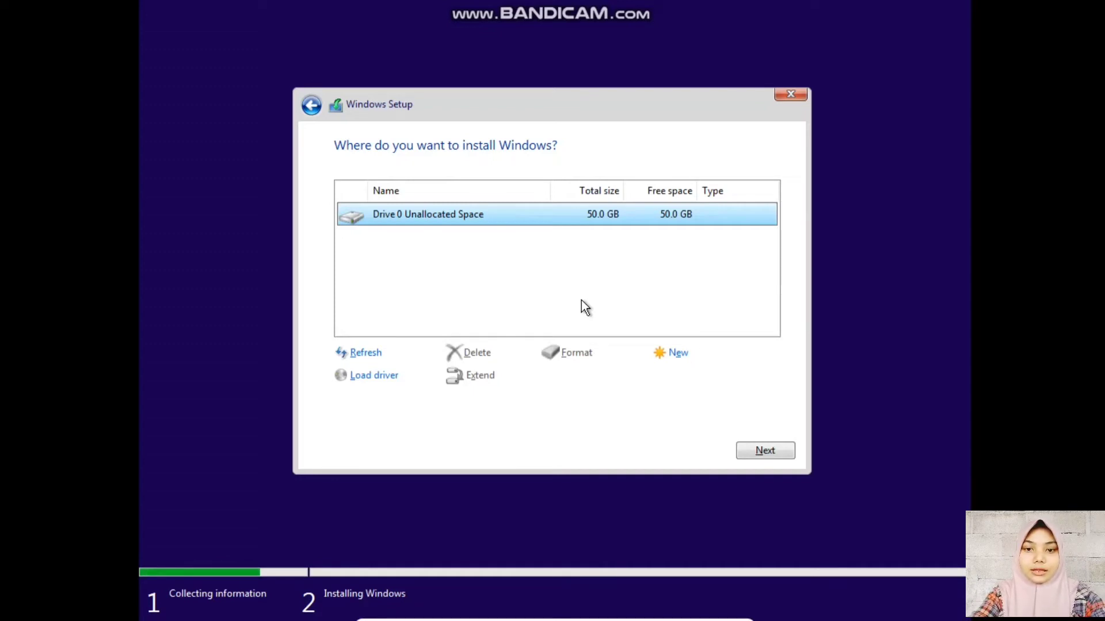
- Create a 51200 MB partition from Drive 0's unallocated space and install Windows on the primary partition
{"action": "left_click", "coordinate": [677, 356]}
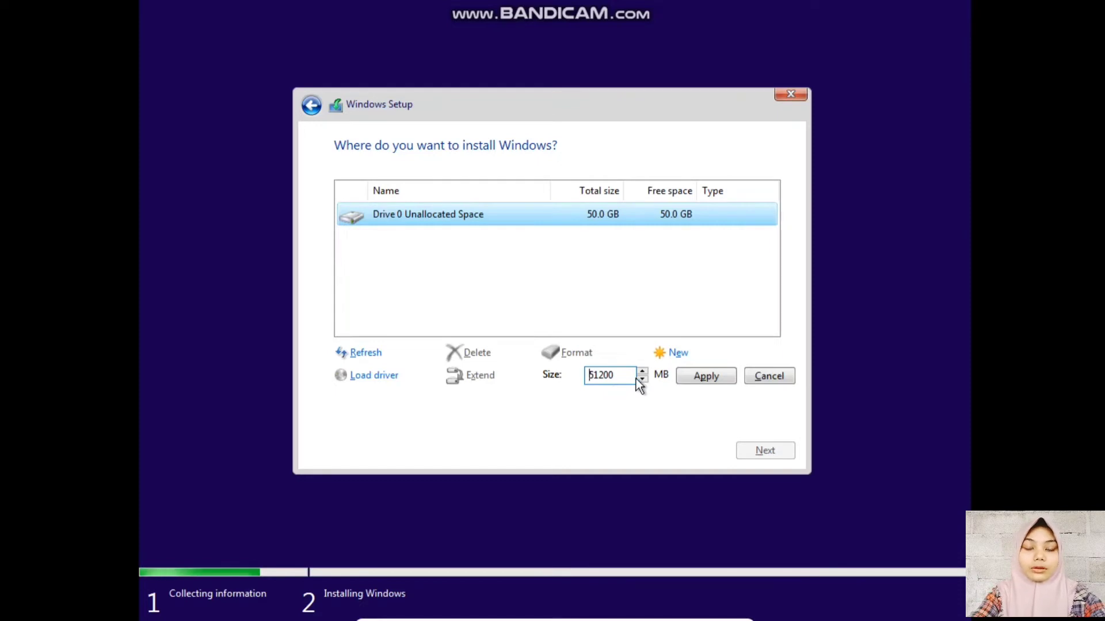
{"action": "left_click", "coordinate": [698, 375]}
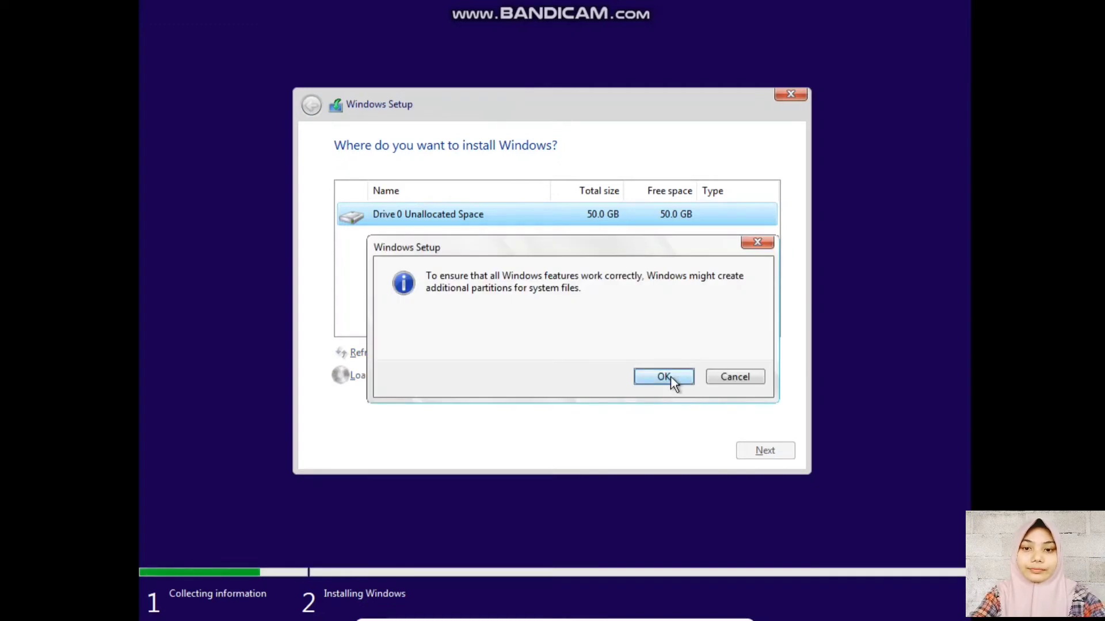
{"action": "left_click", "coordinate": [667, 378]}
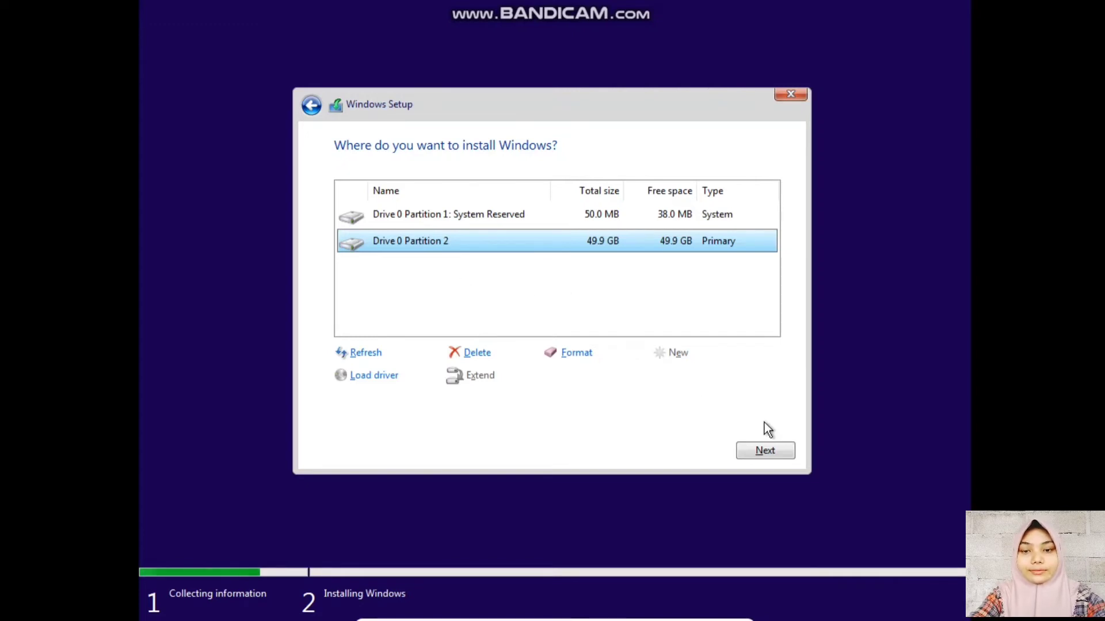
{"action": "left_click", "coordinate": [772, 450]}
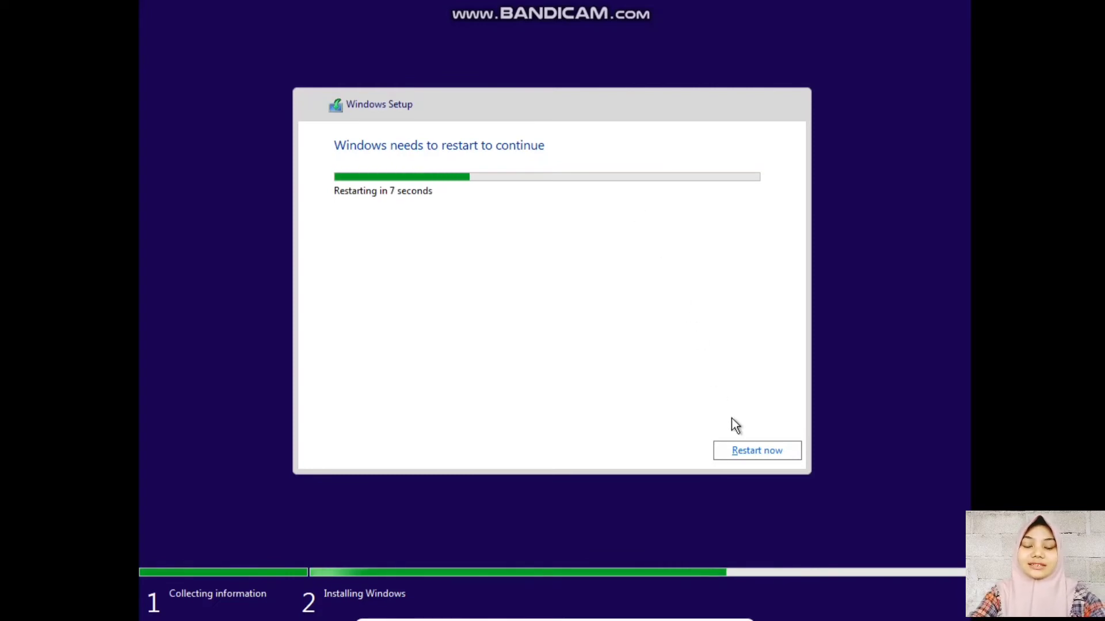
- Restart the virtual machine immediately to continue setup and dismiss the mouse pointer integration notice
{"action": "left_click", "coordinate": [748, 449]}
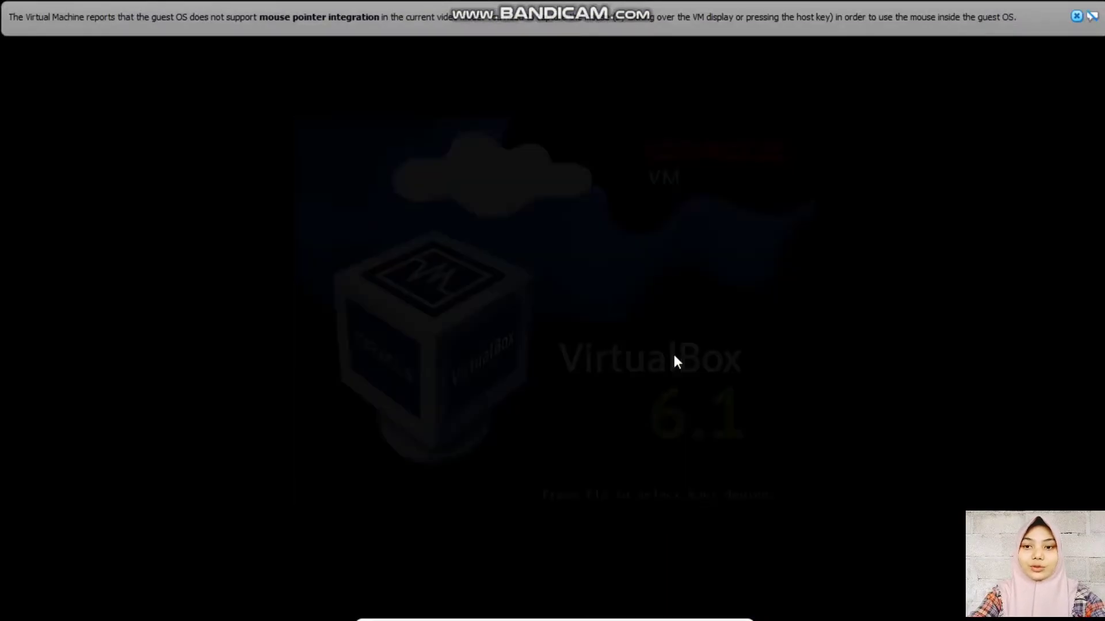
{"action": "key", "text": "Return"}
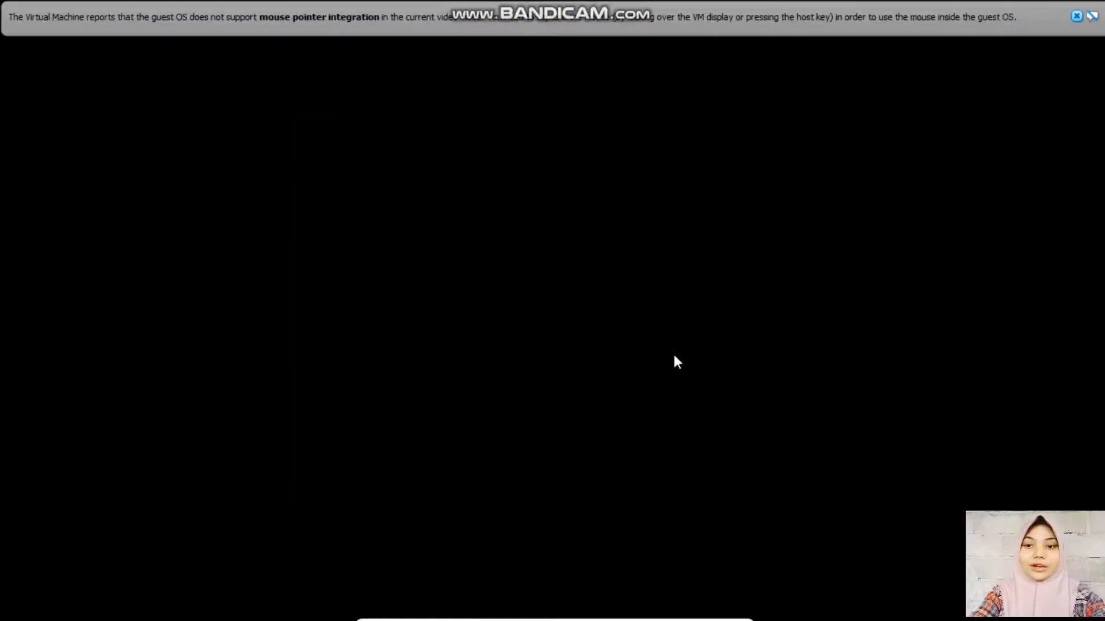
{"action": "left_click", "coordinate": [1076, 16]}
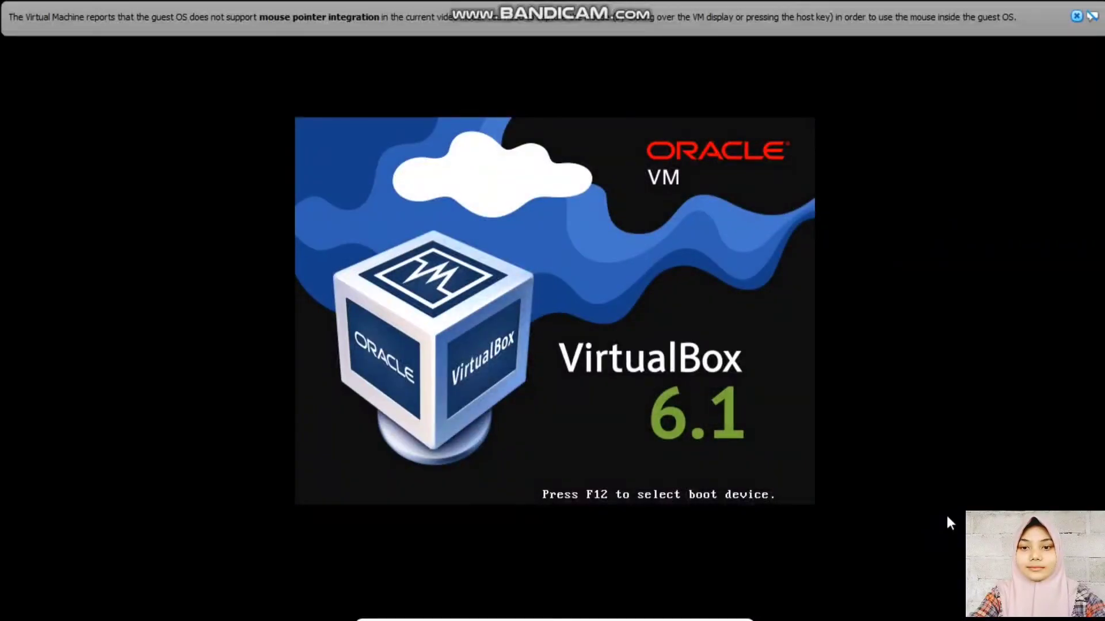
{"action": "key", "text": "Return"}
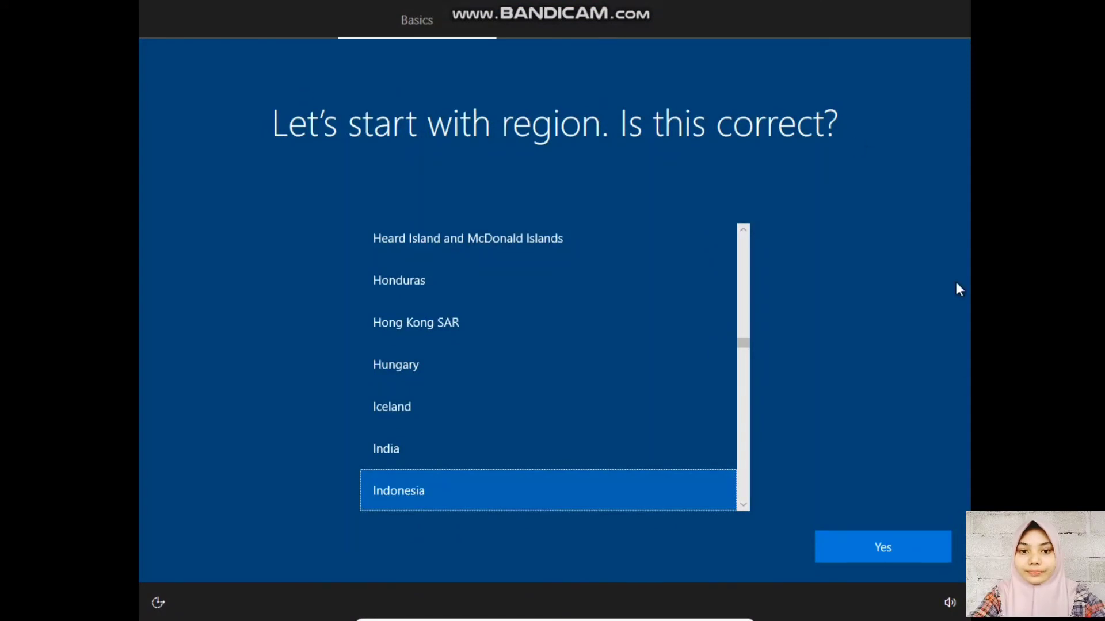
- Confirm Indonesia as the region and name the PC's user account ASUS
{"action": "left_click", "coordinate": [889, 542]}
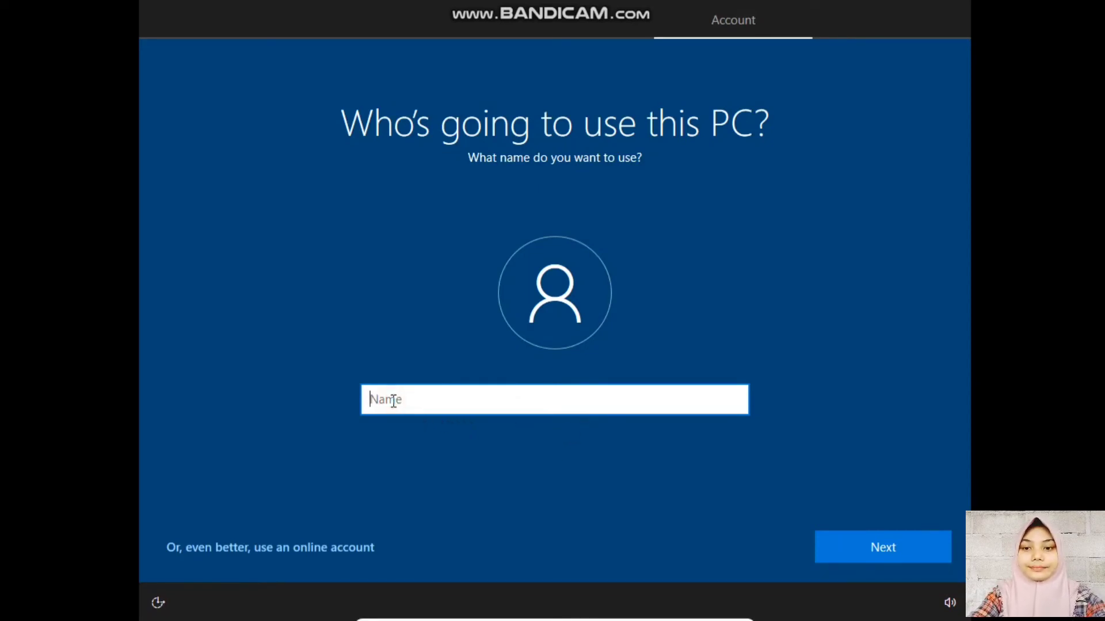
{"action": "type", "text": "AS"}
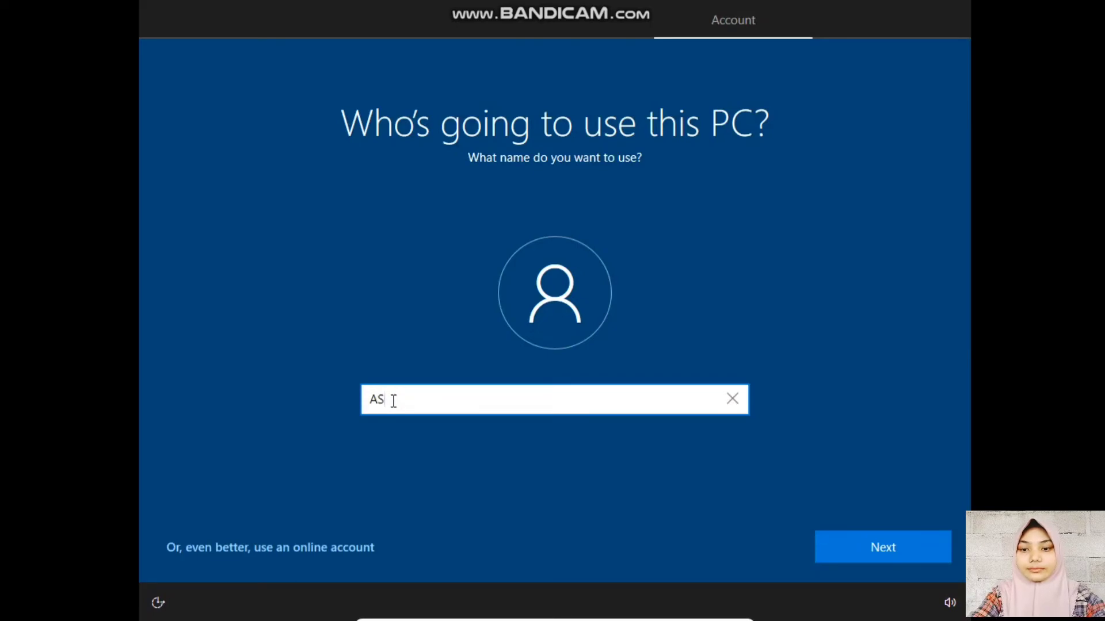
{"action": "type", "text": "US"}
{"action": "left_click", "coordinate": [895, 546]}
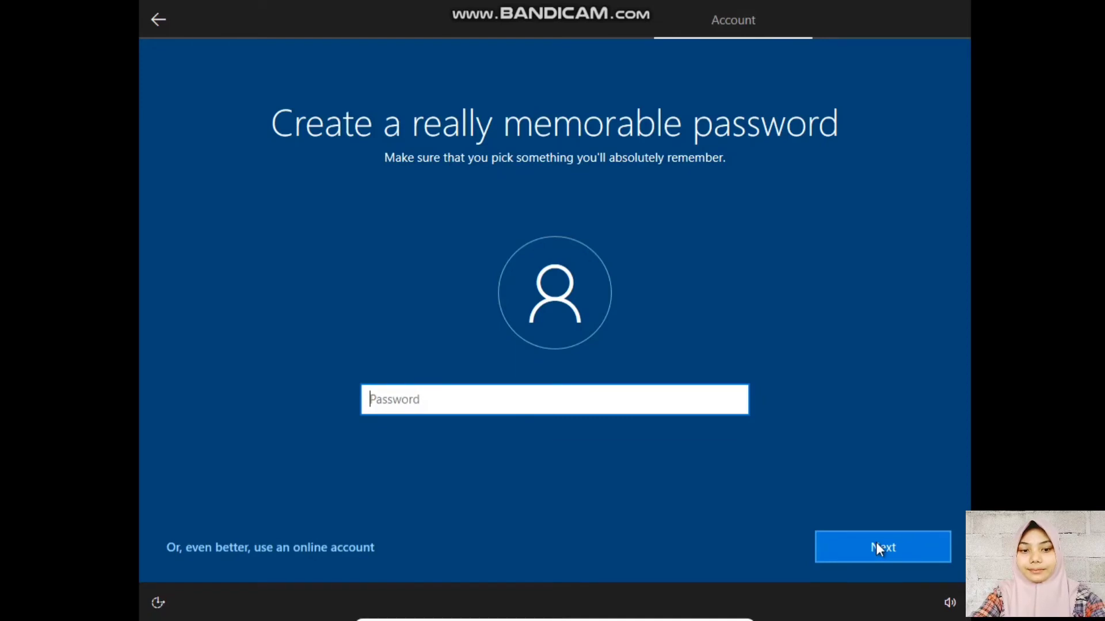
- Continue with the account password left blank and accept the default device privacy settings
{"action": "left_click", "coordinate": [875, 544]}
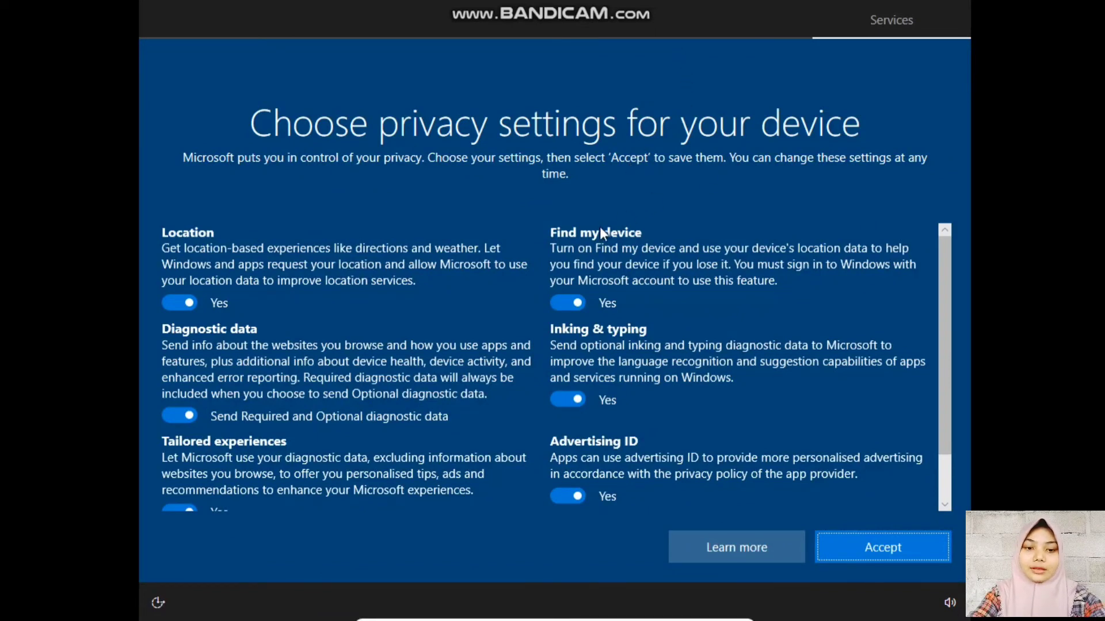
{"action": "scroll", "coordinate": [526, 468], "scroll_direction": "down", "scroll_amount": 2}
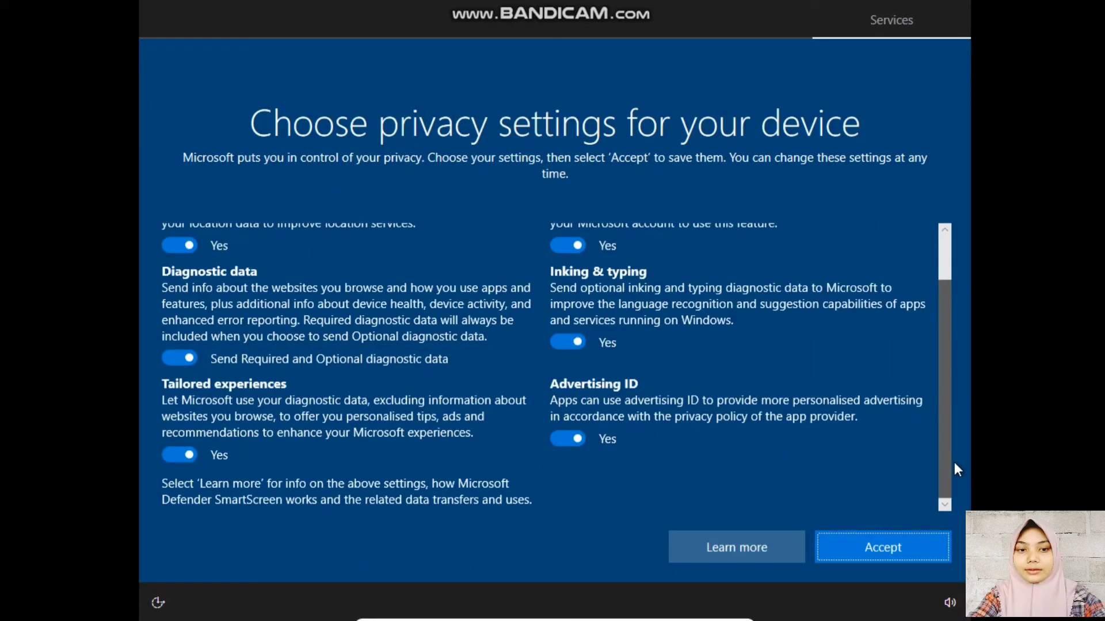
{"action": "left_click", "coordinate": [902, 548]}
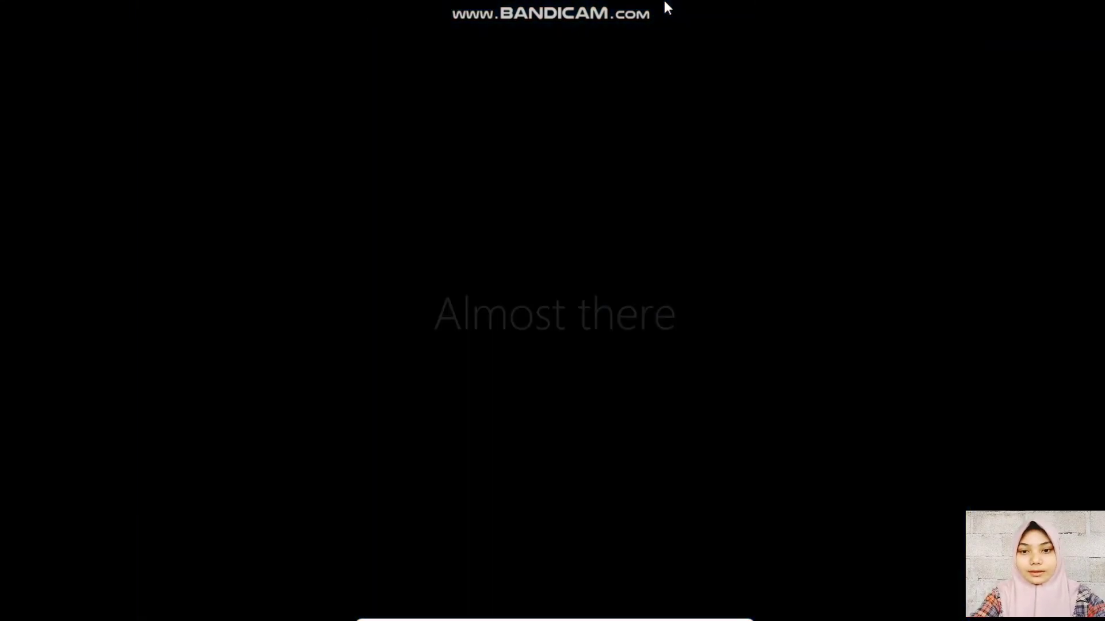
- Close the network discovery prompt and switch the virtual machine's display from full-screen to scaled mode
{"action": "mouse_move", "coordinate": [668, 5]}
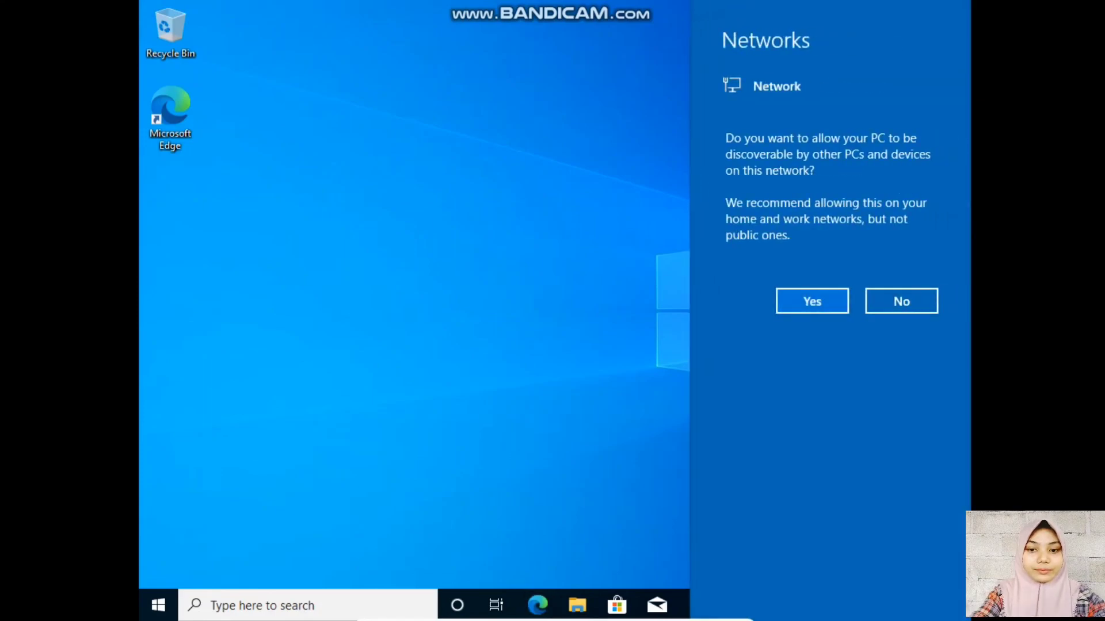
{"action": "left_click", "coordinate": [577, 605]}
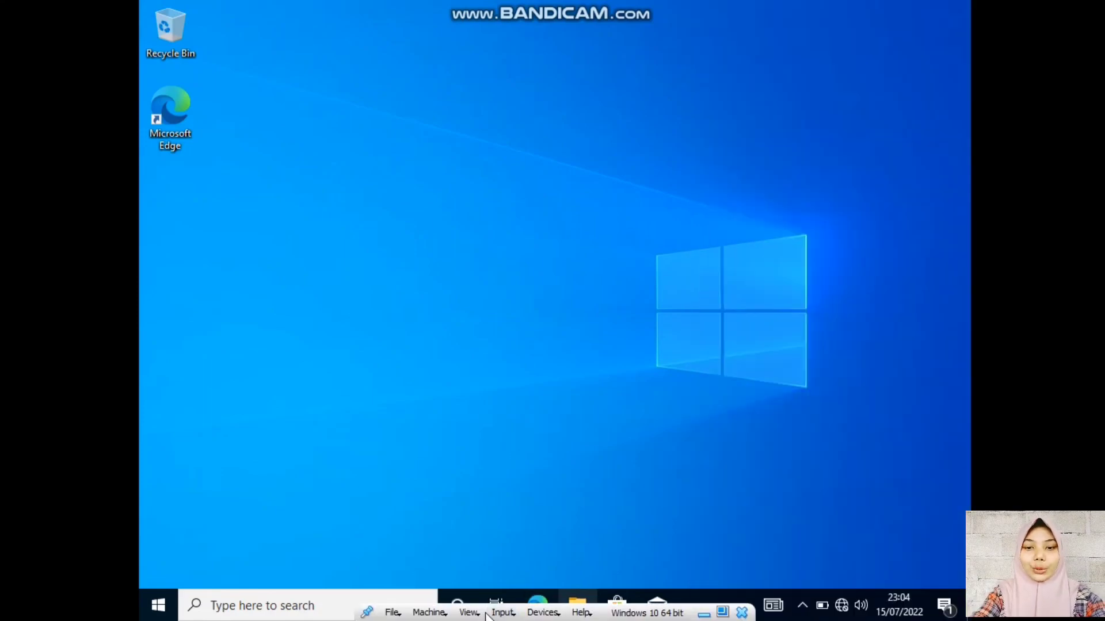
{"action": "left_click", "coordinate": [467, 613]}
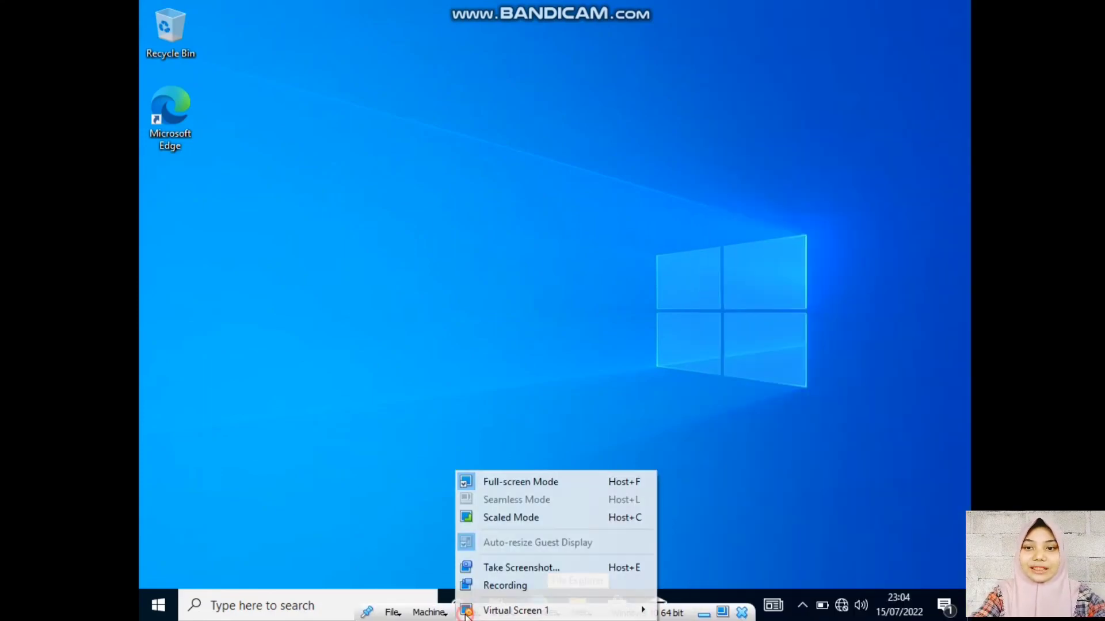
{"action": "left_click", "coordinate": [526, 518]}
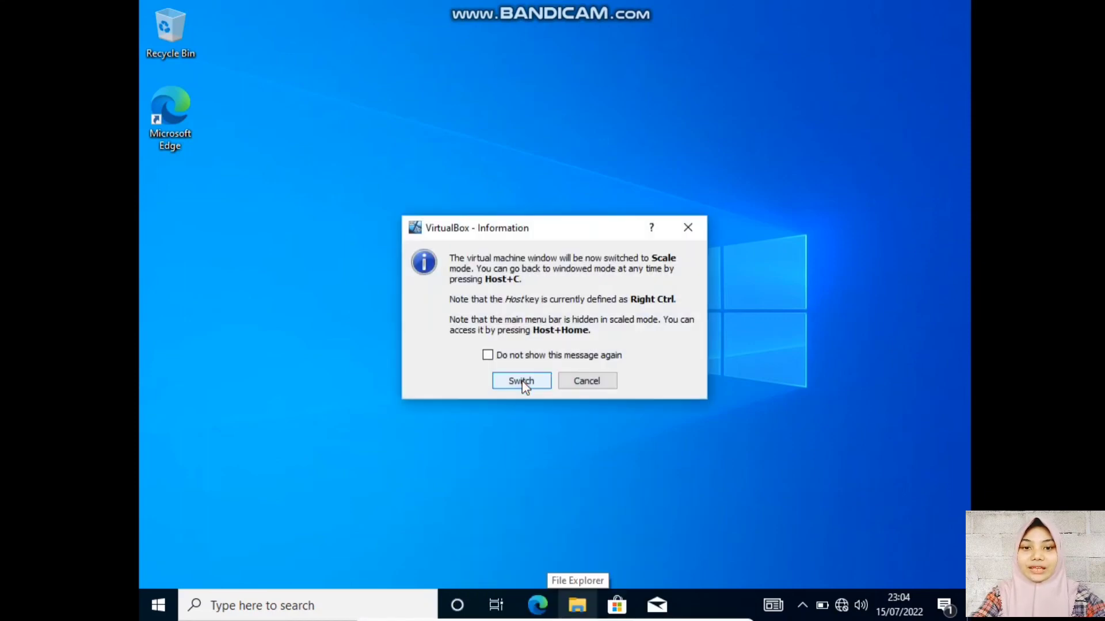
{"action": "left_click", "coordinate": [521, 381]}
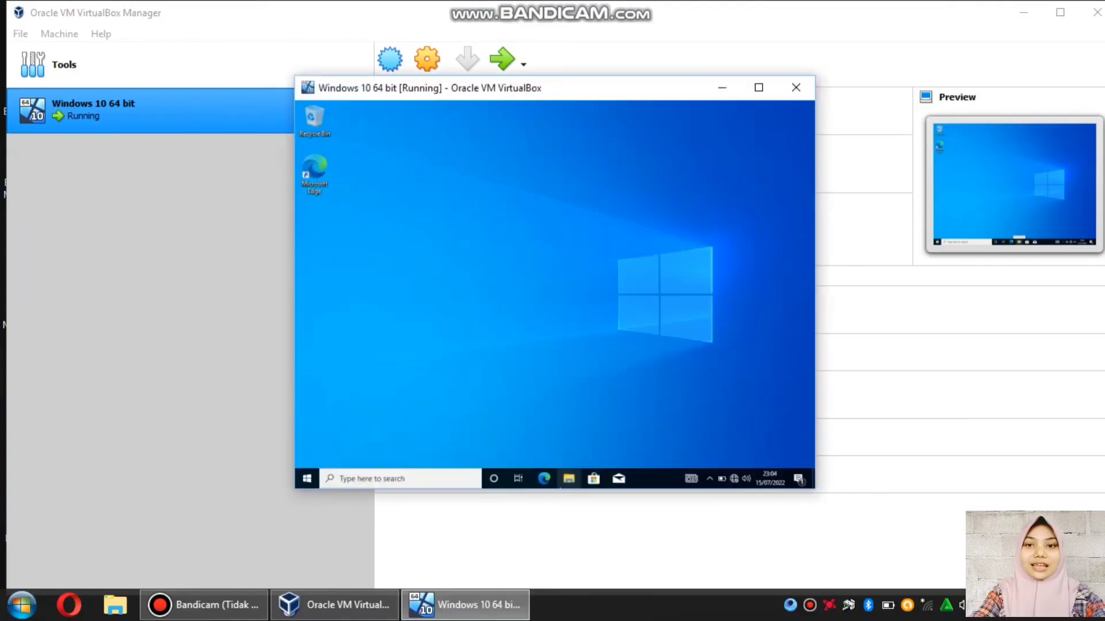